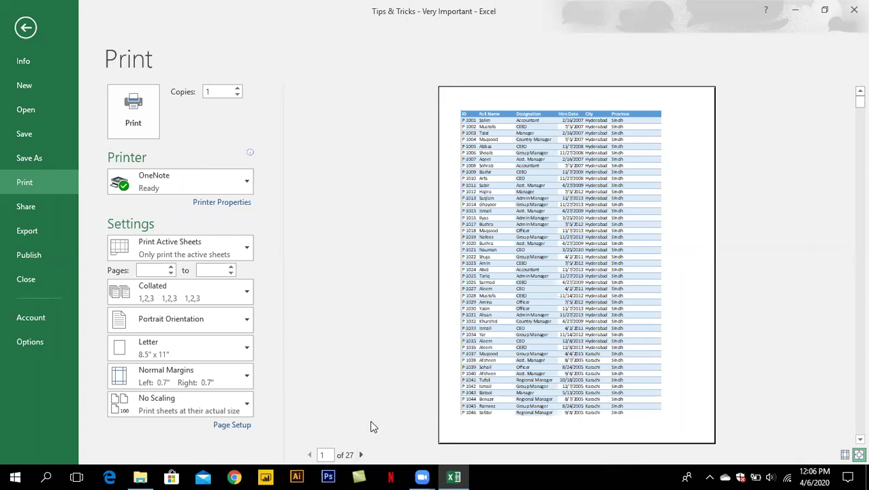
Step the 27-page portrait print preview forward to page 12.
left_click(361, 455)
left_click(361, 455)
left_click(361, 456)
left_click(361, 456)
left_click(361, 455)
left_click(361, 455)
left_click(361, 455)
left_click(361, 456)
left_click(361, 456)
left_click(361, 456)
left_click(361, 455)
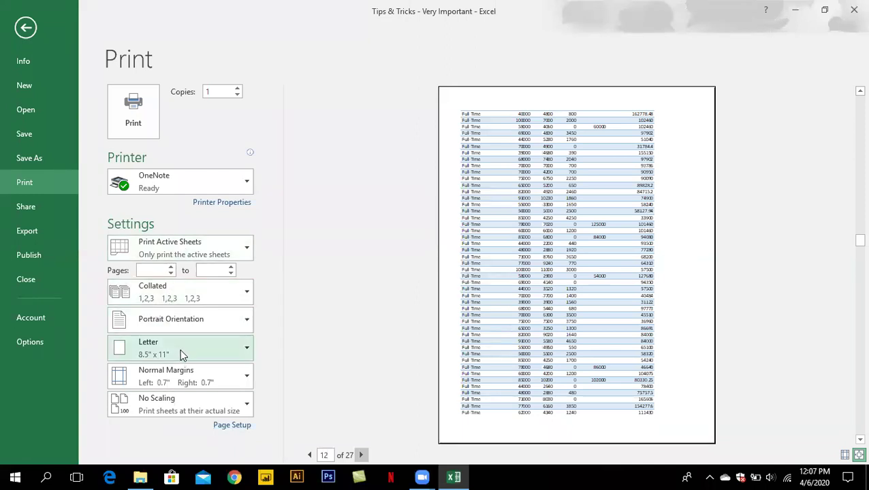
Check the orientation choices, keep portrait, and close Page Setup back to the worksheet.
left_click(219, 318)
left_click(220, 319)
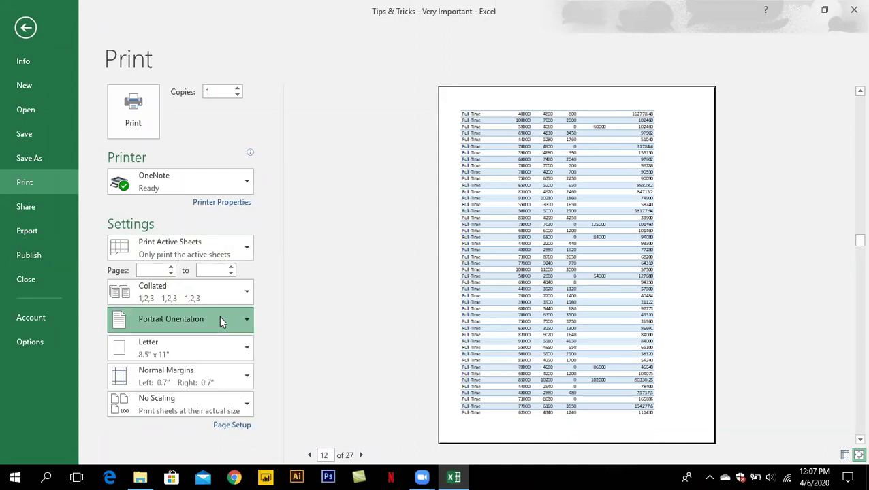
left_click(239, 425)
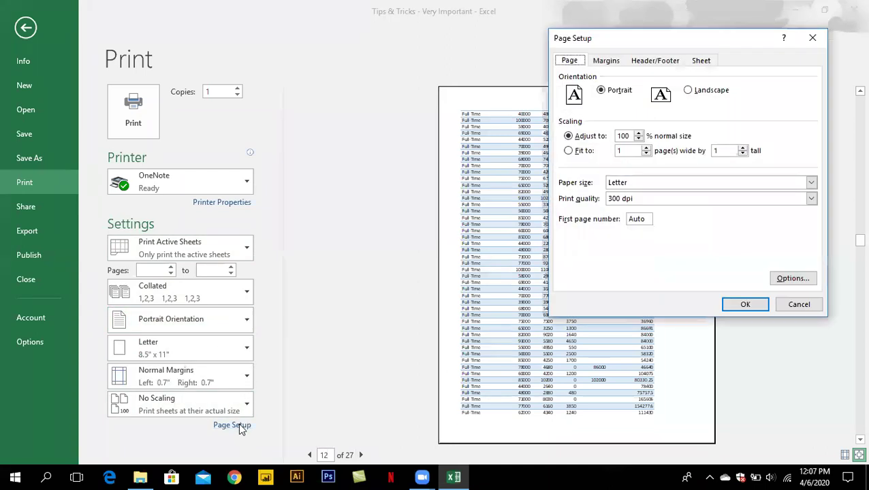
key("Escape")
key("Escape")
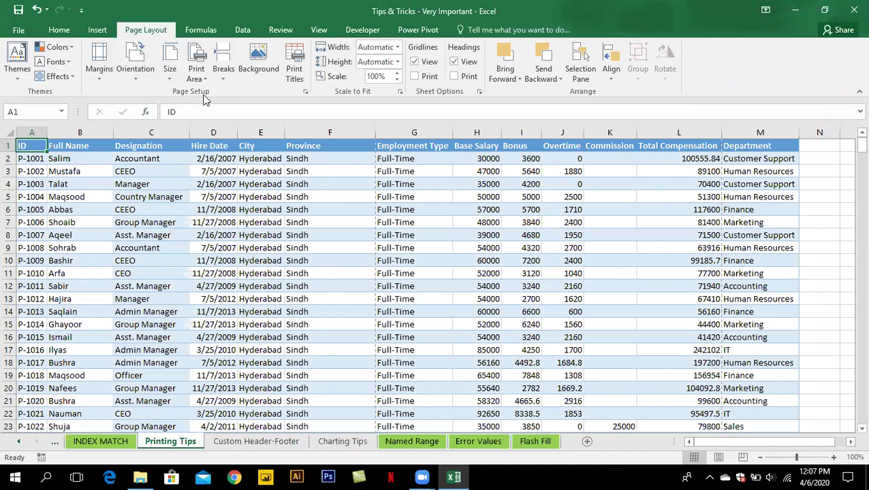
Switch the page orientation to Landscape in Page Setup and preview the 26-page printout.
left_click(306, 94)
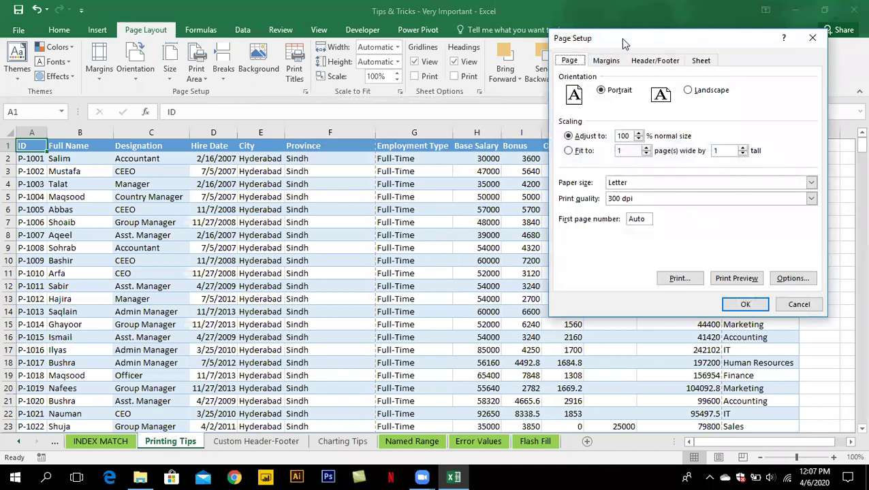
left_click_drag(620, 38, 356, 131)
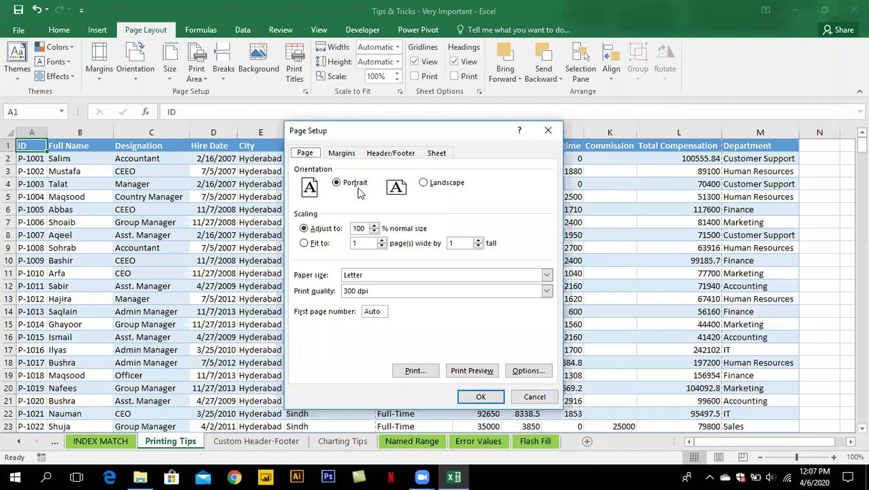
left_click(427, 188)
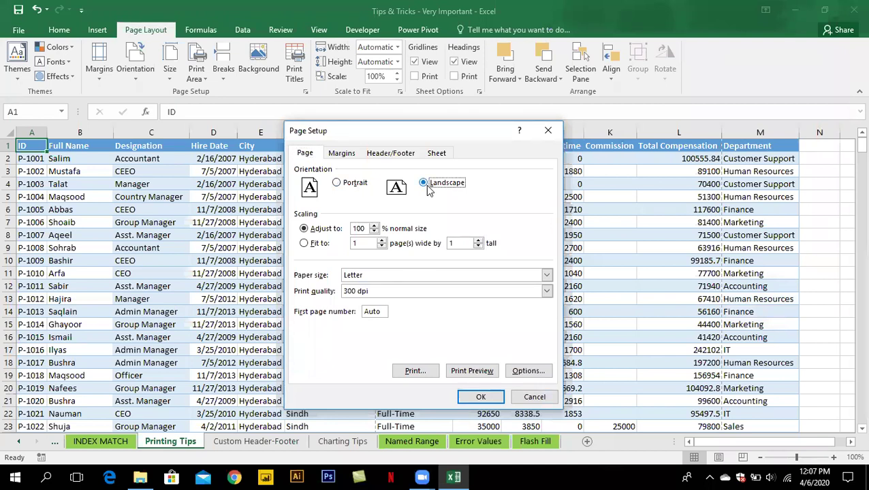
left_click(481, 372)
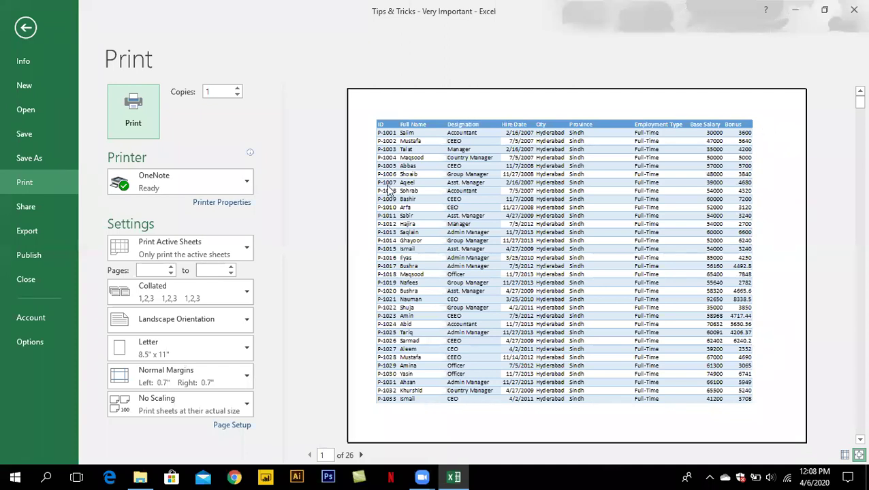
Cancel out of Page Setup and exit the landscape print preview.
left_click(244, 426)
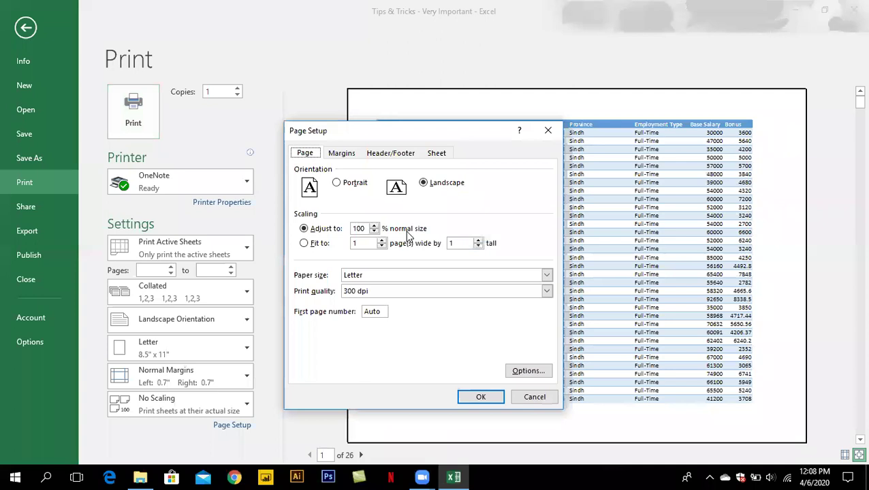
left_click(534, 398)
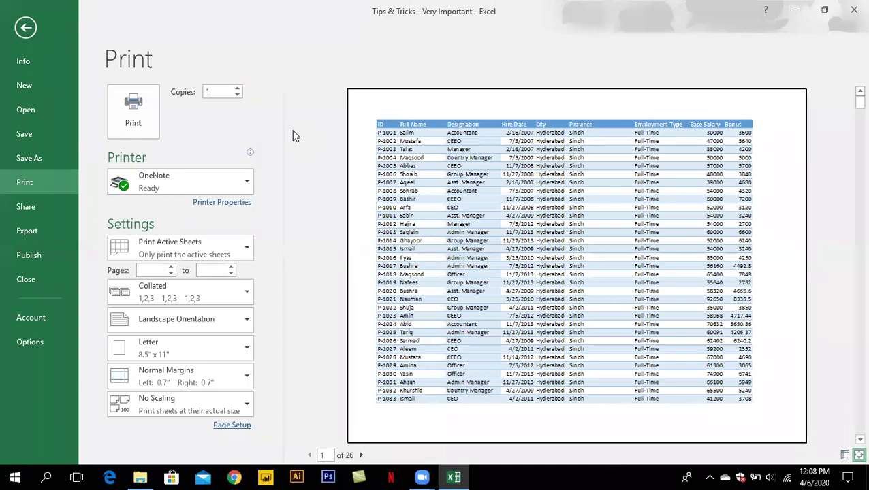
left_click(25, 29)
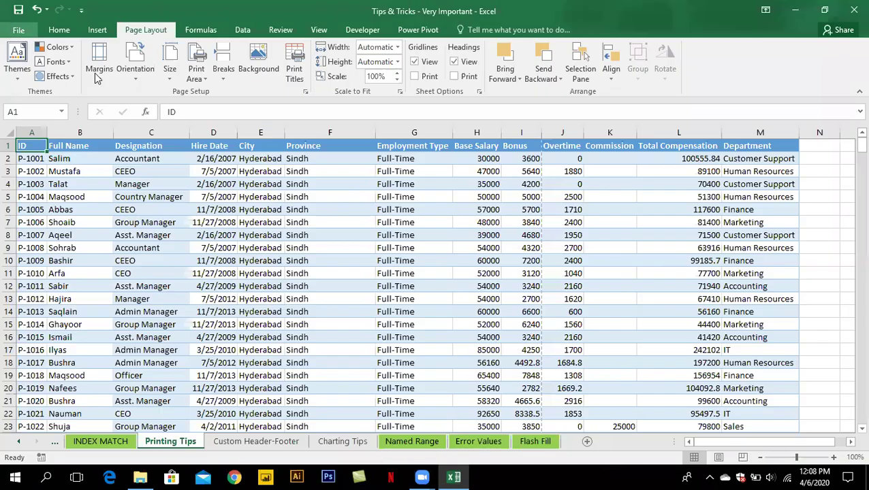
Select cell E6 and switch the sheet to Page Break Preview.
left_click(245, 208)
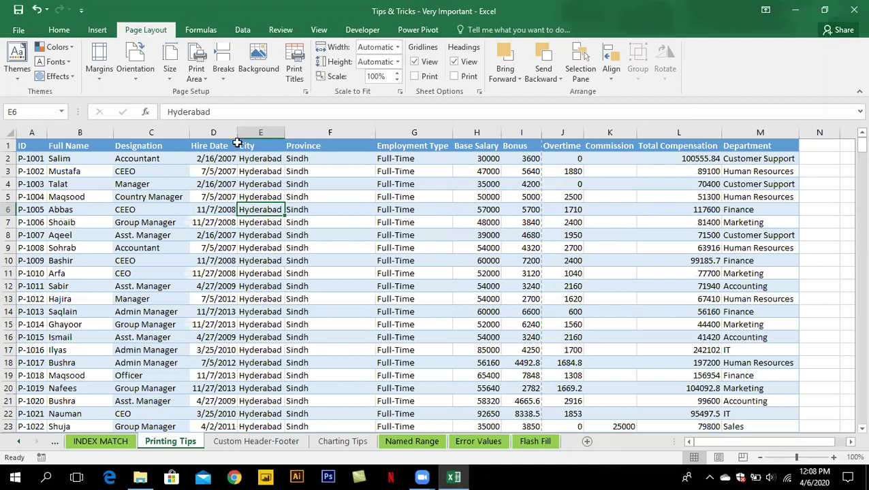
left_click(319, 34)
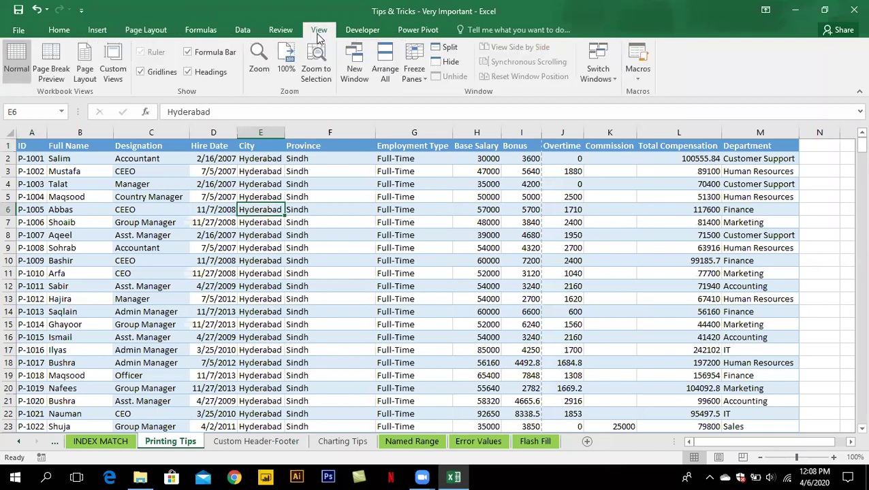
left_click(53, 70)
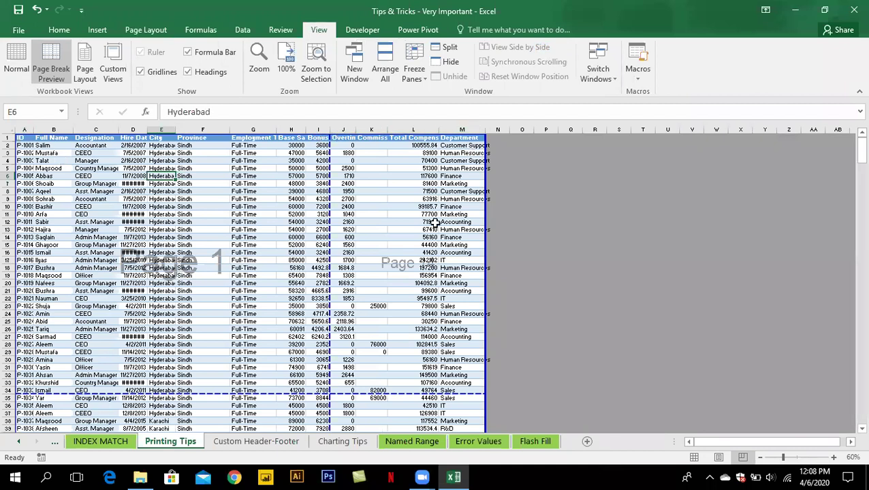
Drag page 1's vertical break past column M, then zoom back out to 60%.
left_click(835, 458)
left_click(835, 459)
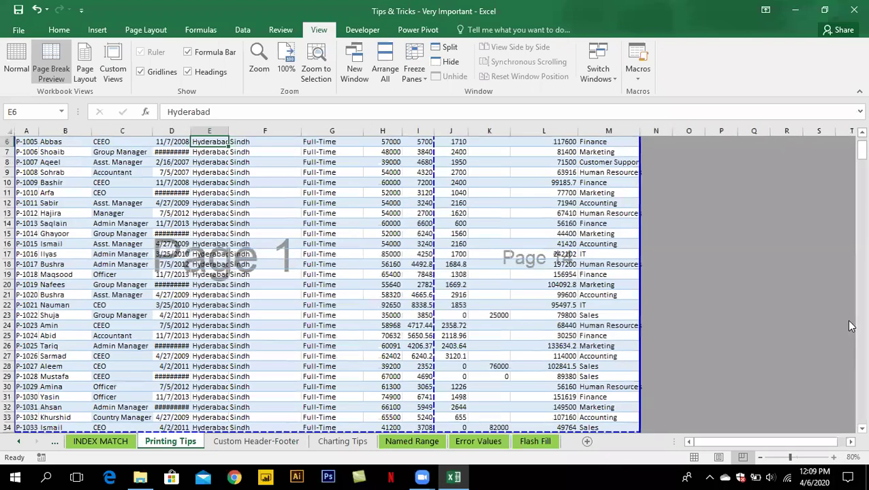
scroll(851, 151, "up", 2)
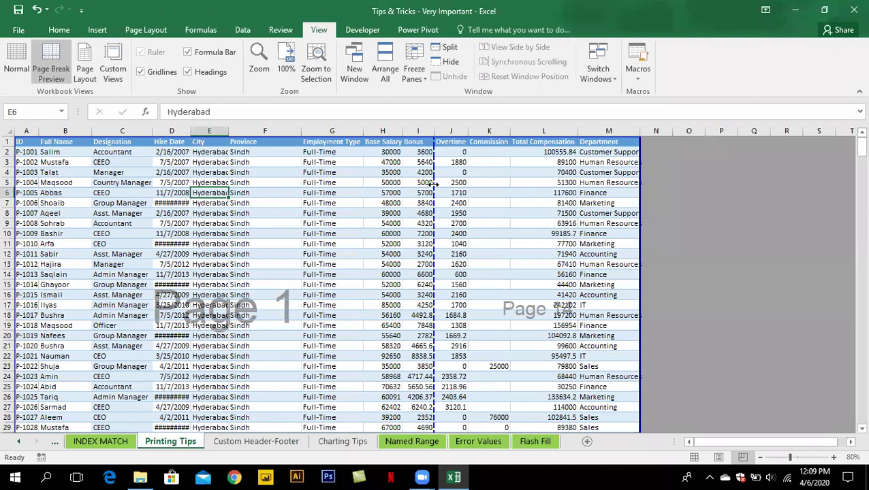
left_click_drag(433, 184, 639, 201)
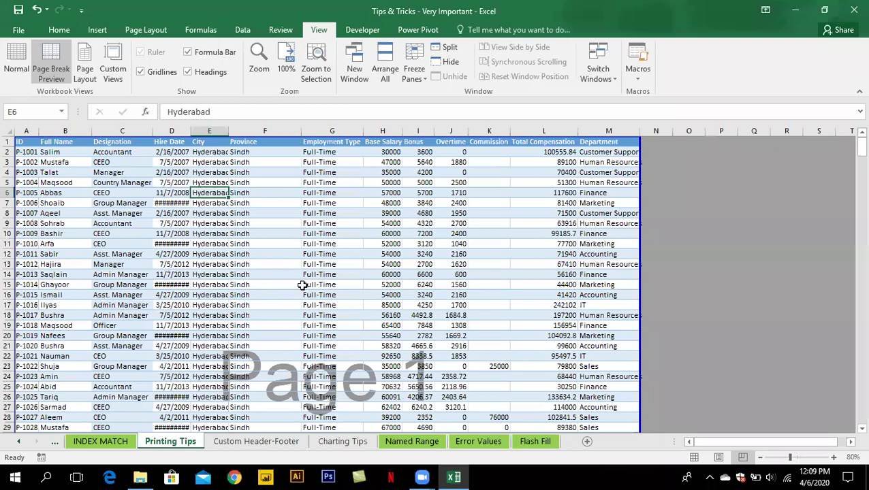
left_click(760, 461)
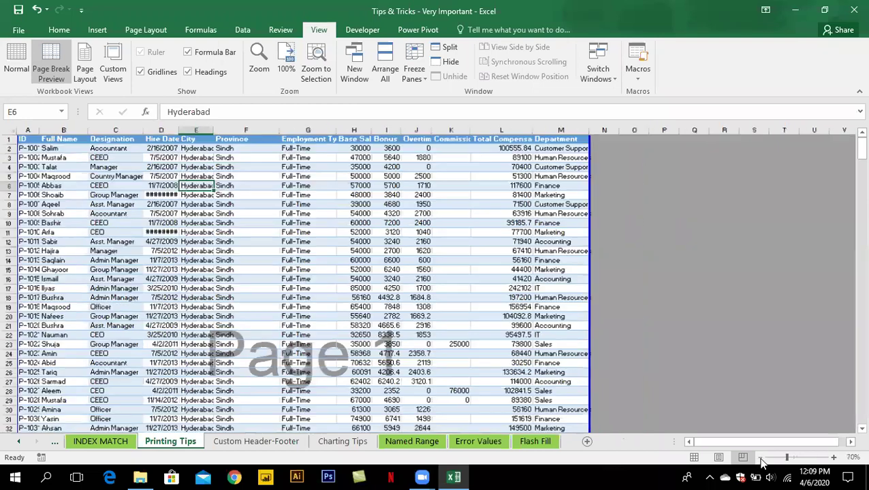
left_click(761, 460)
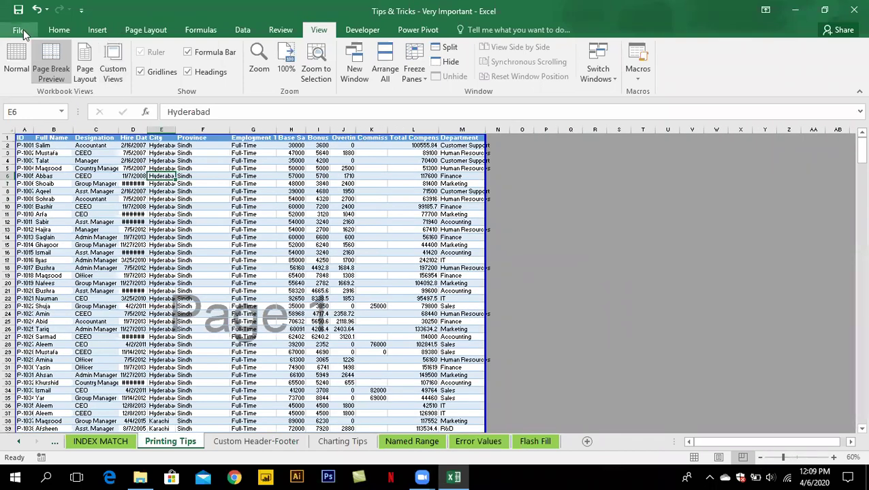
Open the 9-page landscape print preview and page forward to page 5.
left_click(22, 30)
left_click(39, 185)
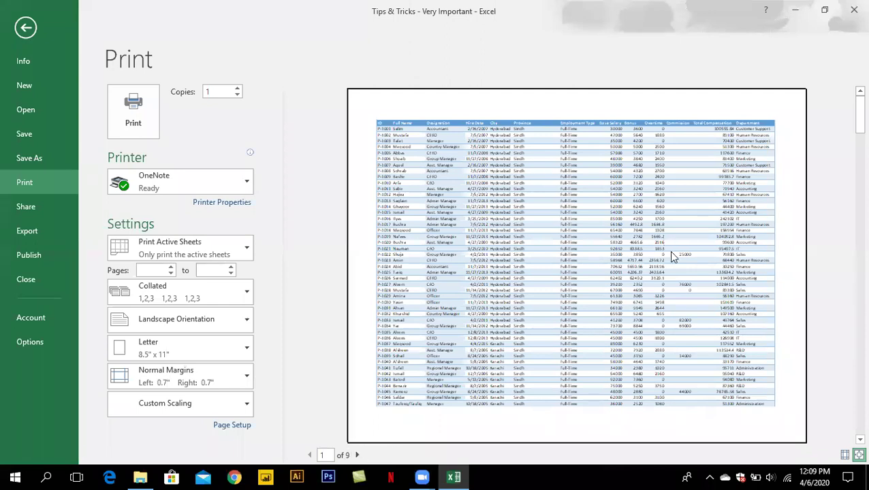
left_click(358, 456)
left_click(357, 455)
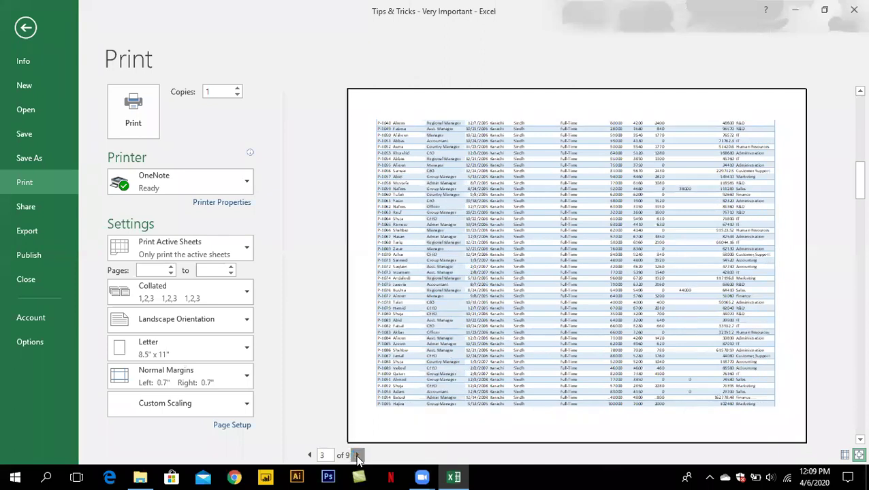
left_click(358, 456)
left_click(358, 455)
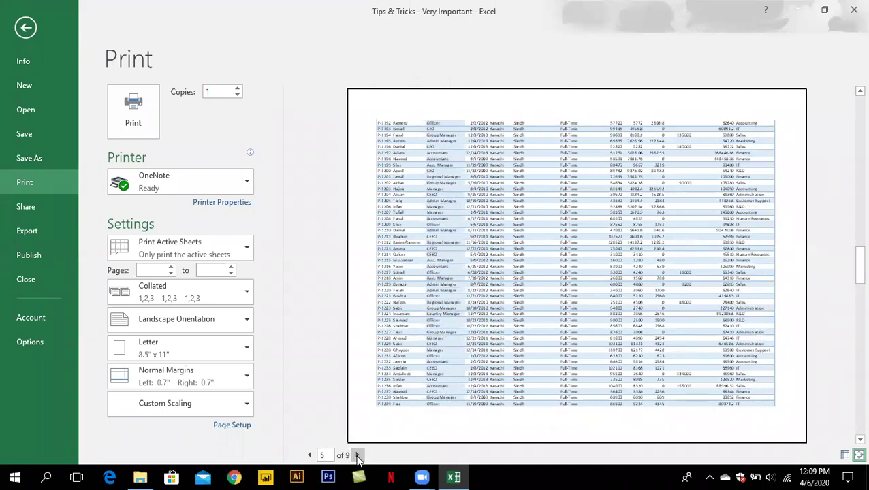
Return the preview to page 1, then step forward to page 3 of 9.
left_click(311, 456)
left_click(311, 455)
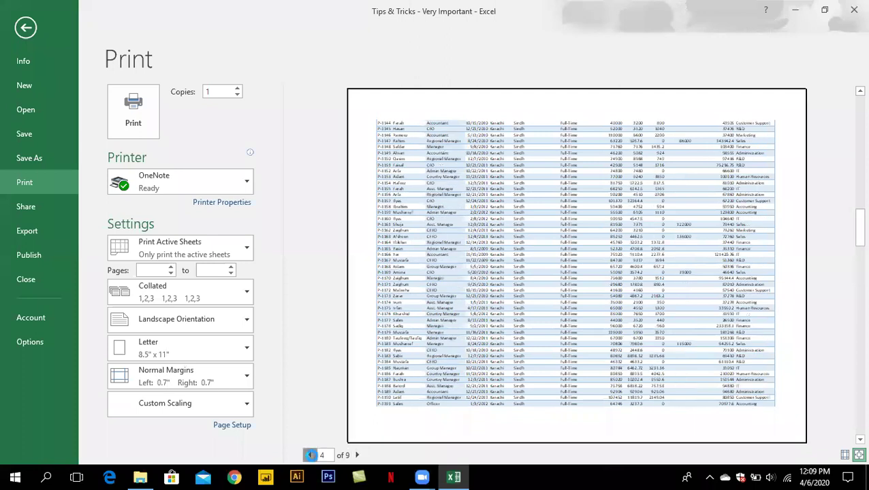
left_click(311, 455)
left_click(311, 456)
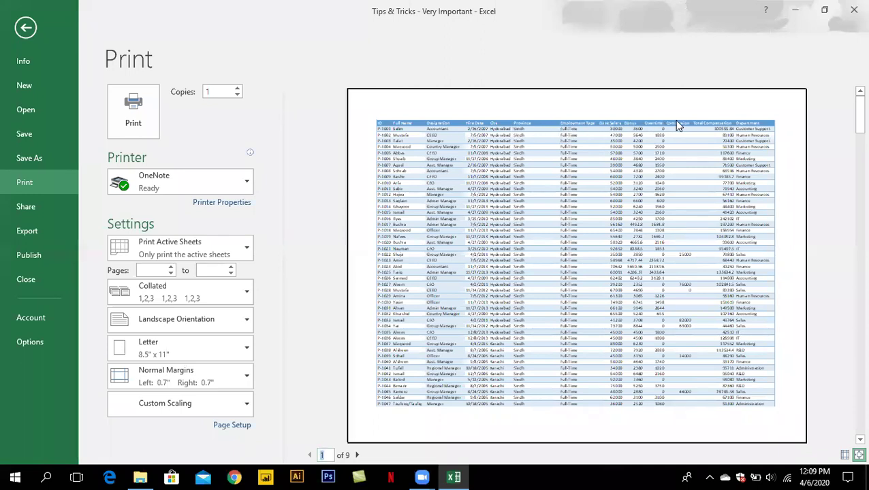
left_click(357, 455)
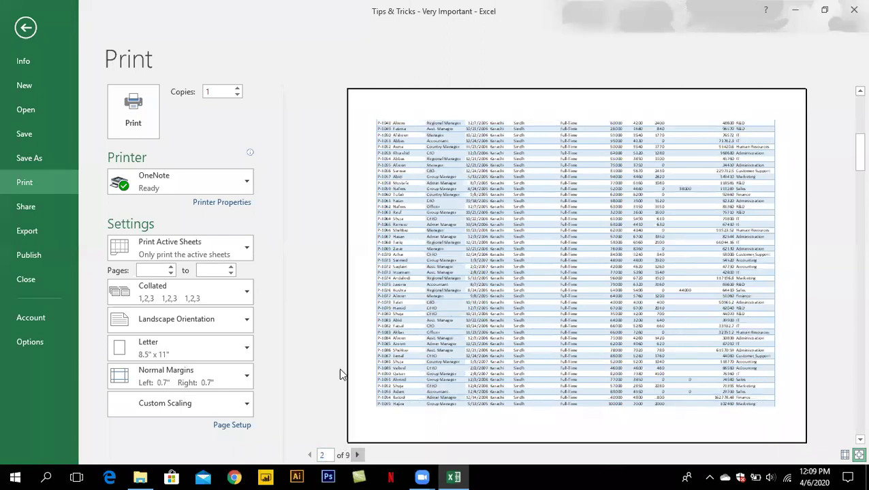
left_click(357, 455)
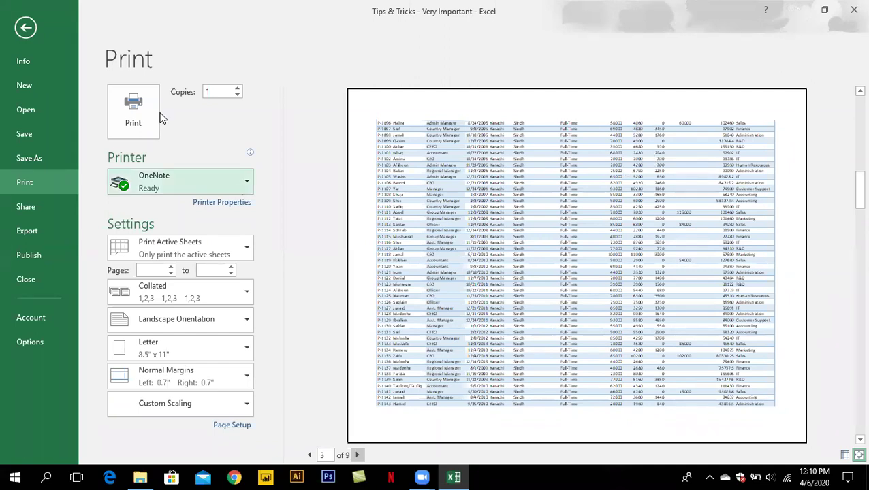
Leave print preview and open Print Titles, reviewing the Page, Margins and Header/Footer tabs.
left_click(25, 28)
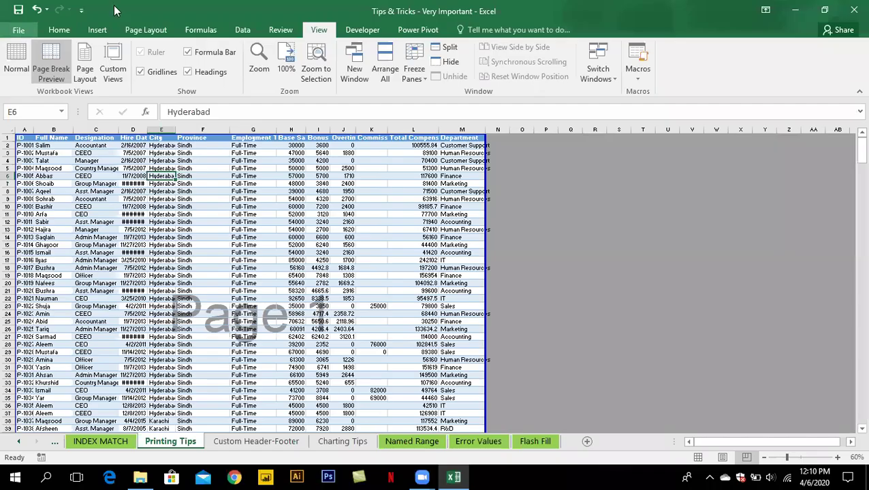
left_click(154, 31)
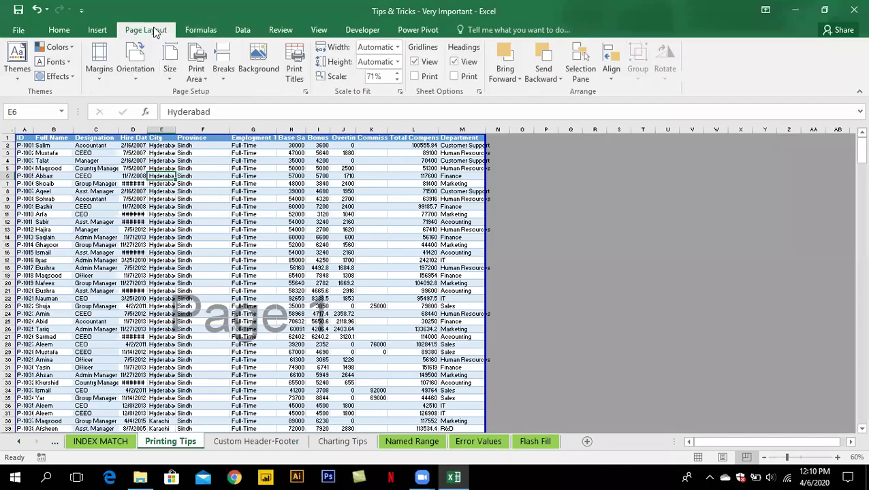
left_click(300, 63)
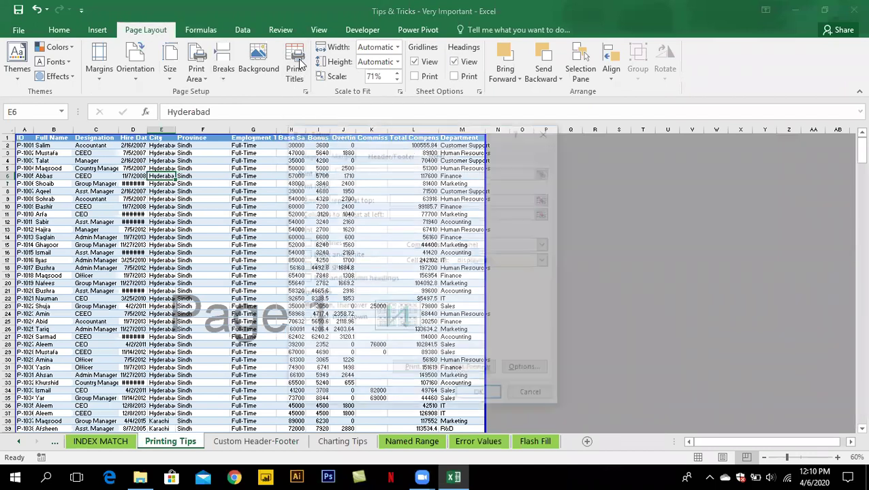
left_click(305, 156)
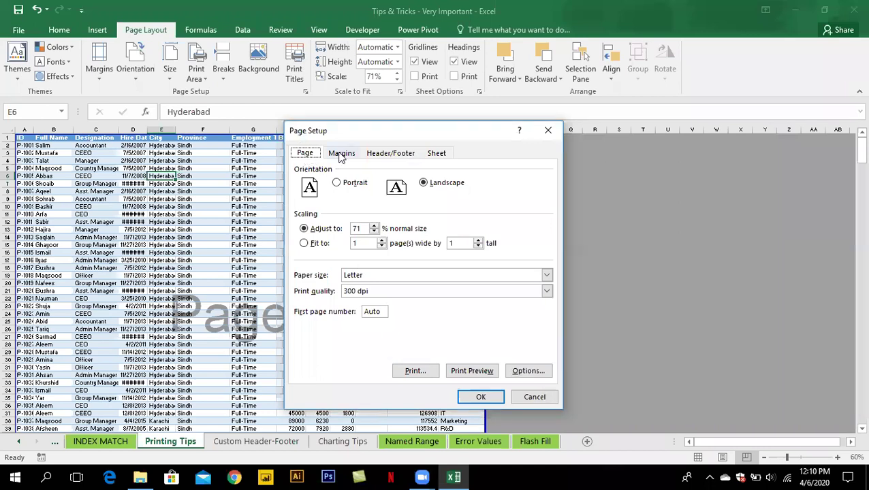
left_click(341, 154)
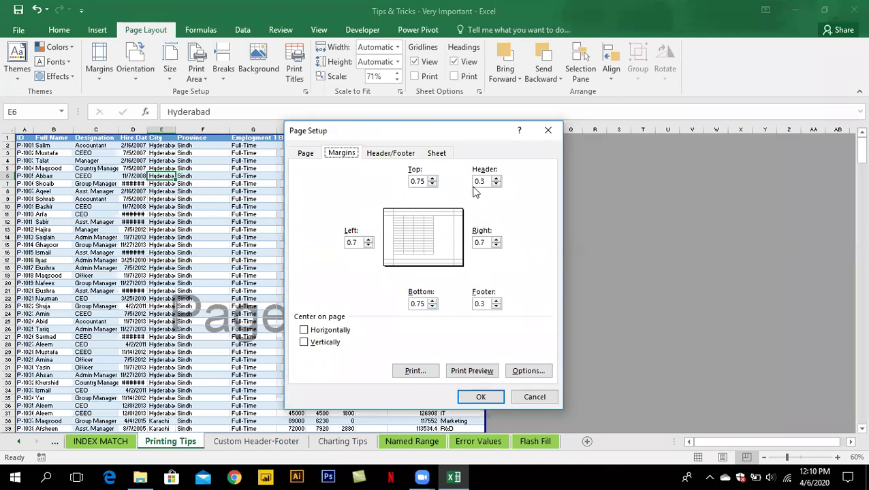
left_click(398, 157)
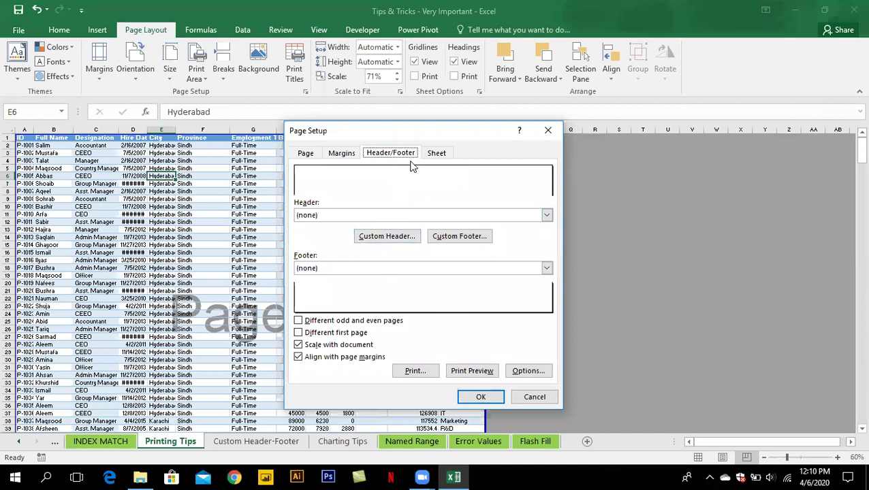
left_click(436, 155)
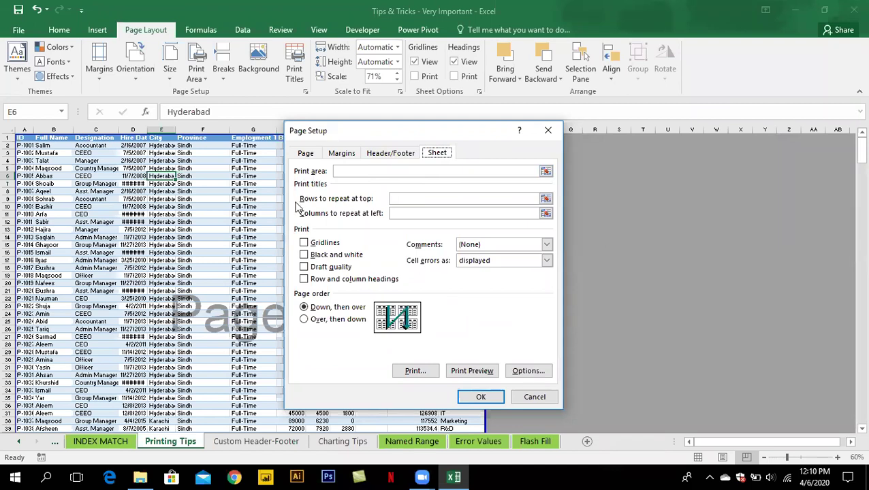
Set Rows to repeat at top to $1:$1 and preview the printout.
left_click(406, 199)
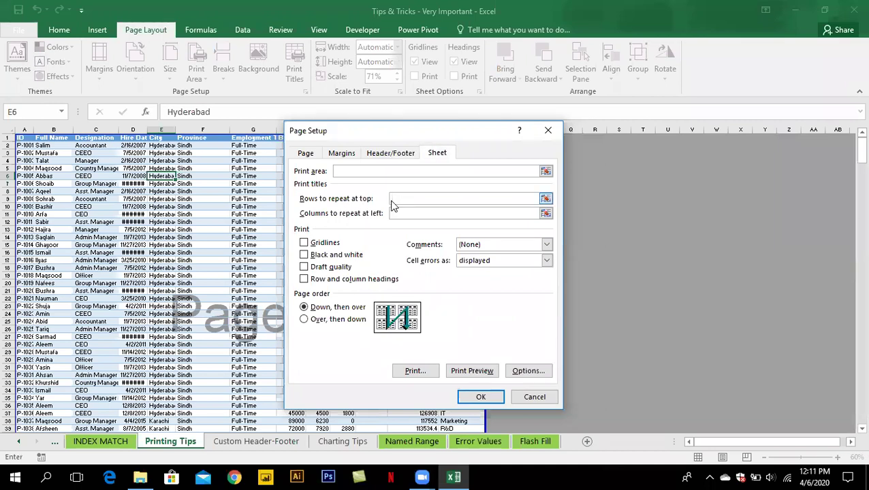
left_click(9, 138)
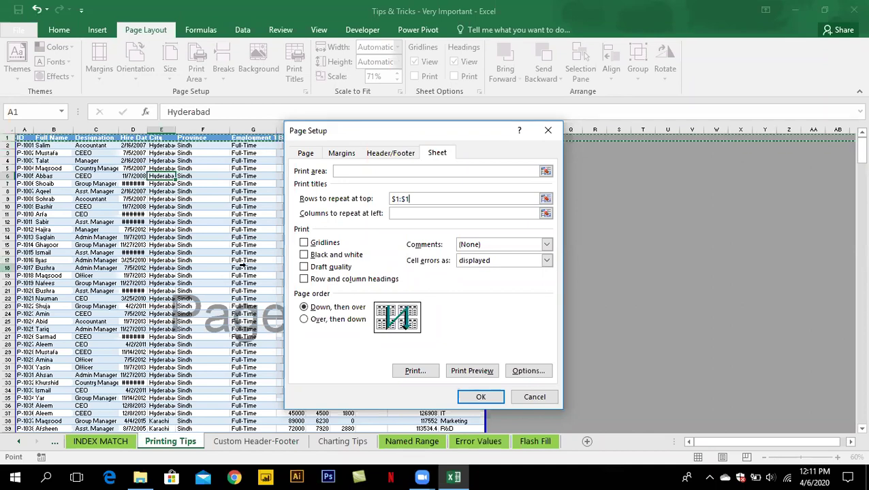
left_click(461, 372)
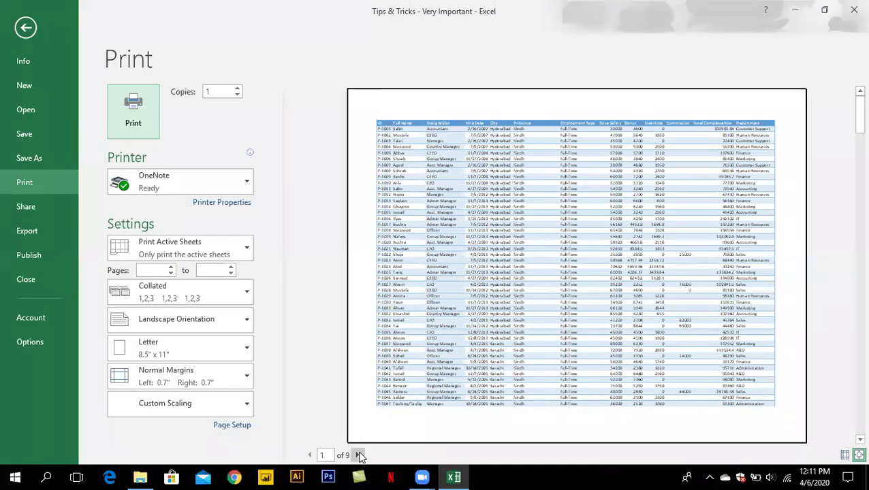
Page forward through the preview to page 8, checking the repeated heading row.
left_click(359, 455)
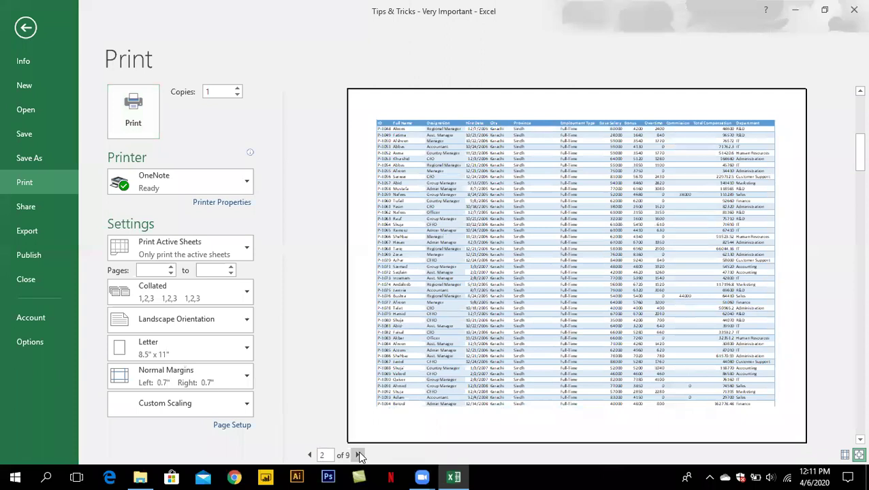
left_click(359, 455)
left_click(359, 455)
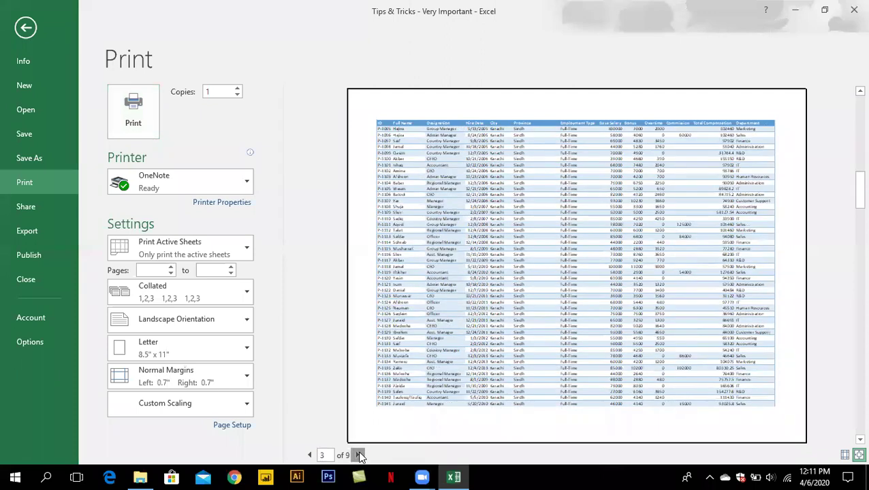
left_click(359, 455)
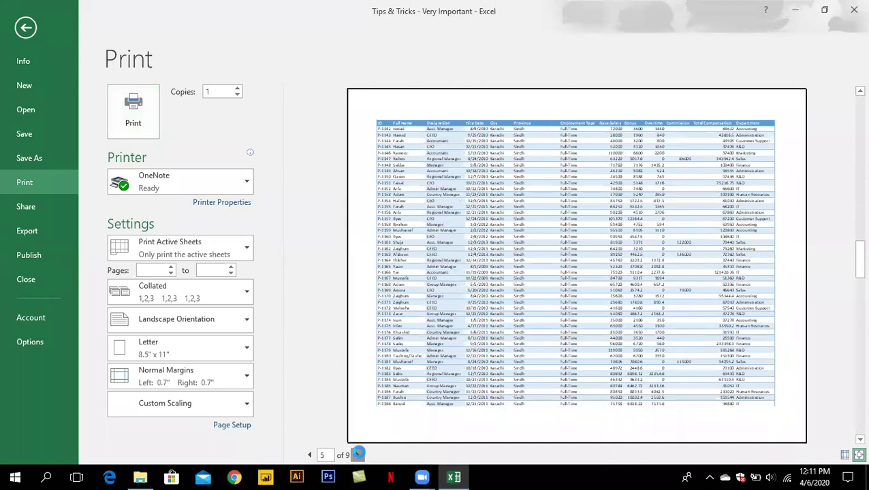
left_click(359, 455)
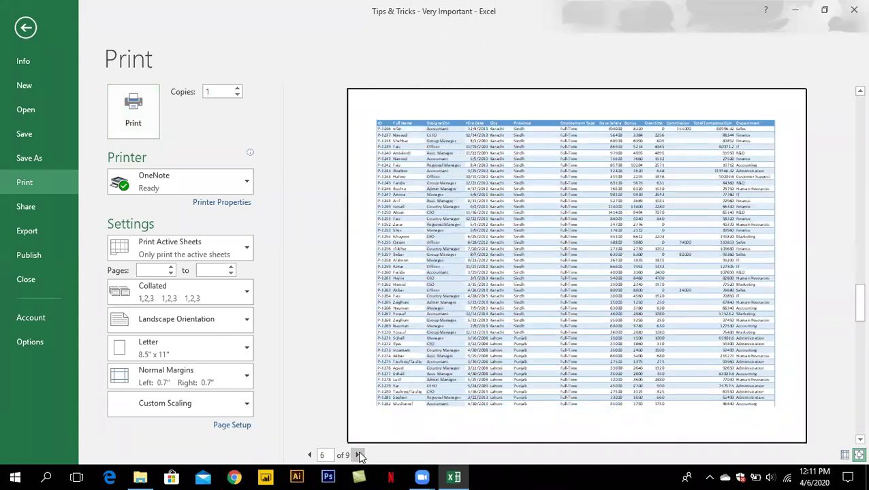
left_click(359, 455)
left_click(359, 456)
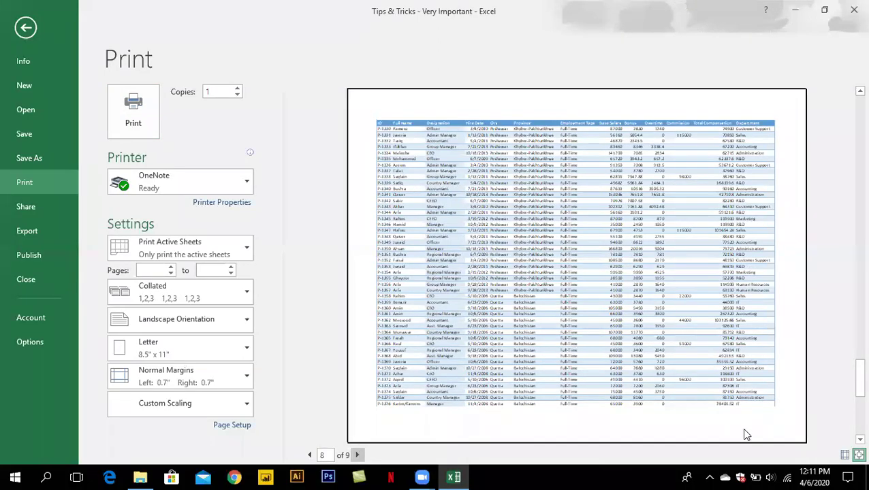
Go back through the preview to page 2 of 9.
left_click(310, 455)
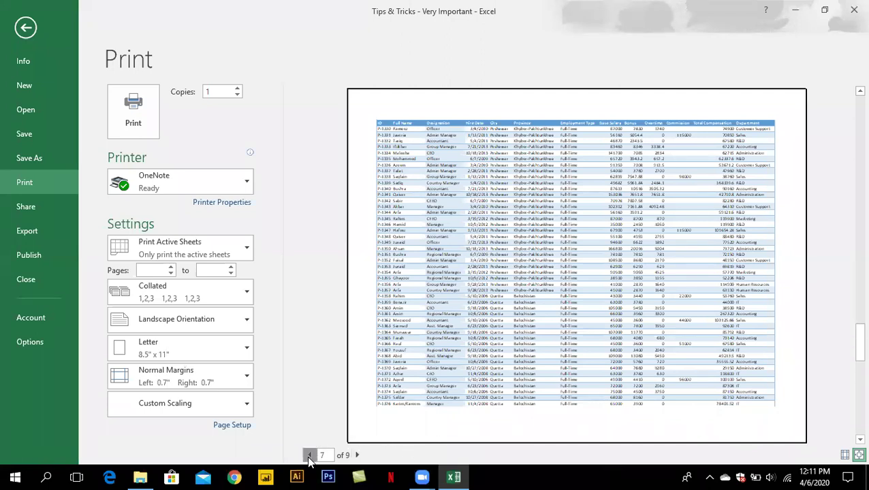
left_click(310, 455)
left_click(310, 455)
left_click(310, 455)
left_click(310, 455)
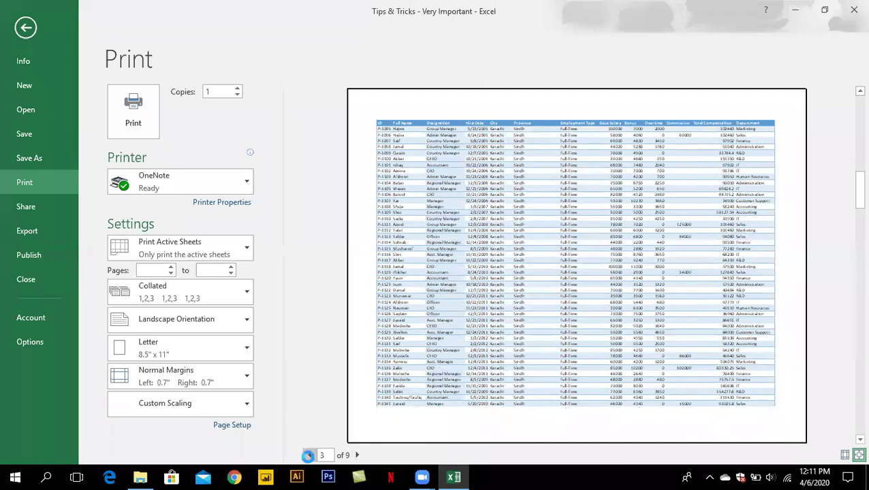
left_click(310, 455)
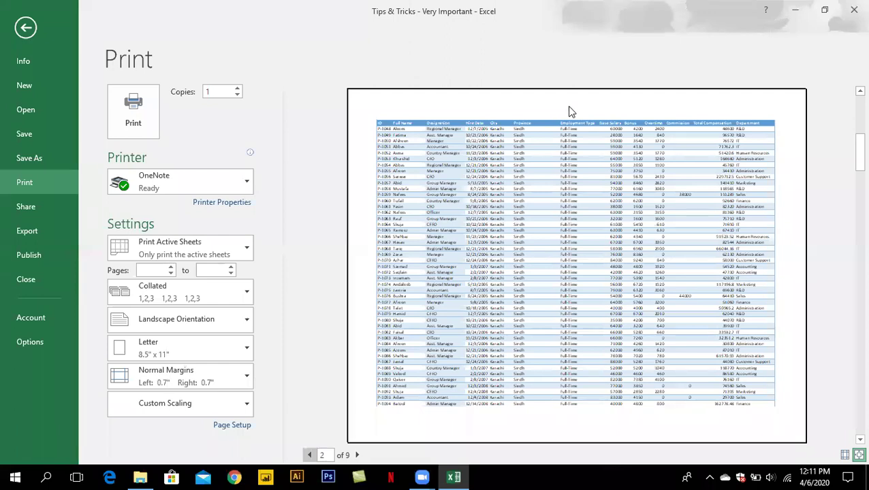
In Page Setup's Header/Footer tab, keep the header at none and pick the 'Page 1 of ?' footer.
left_click(235, 427)
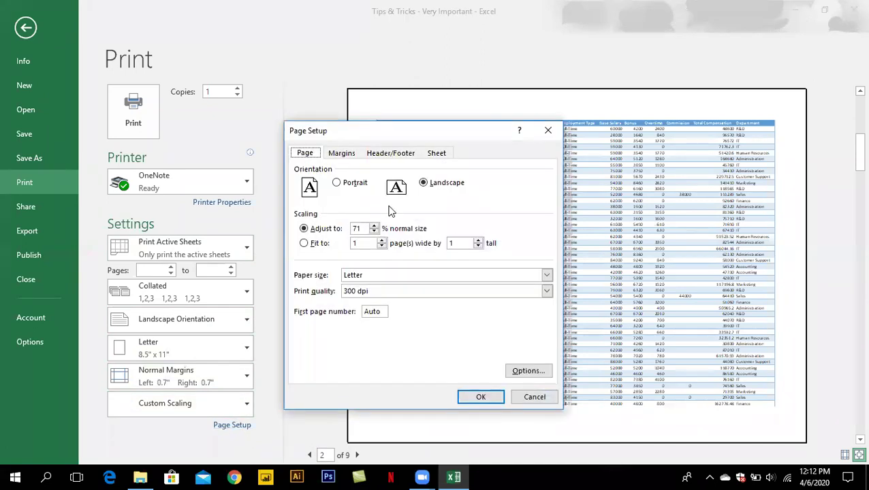
left_click(390, 153)
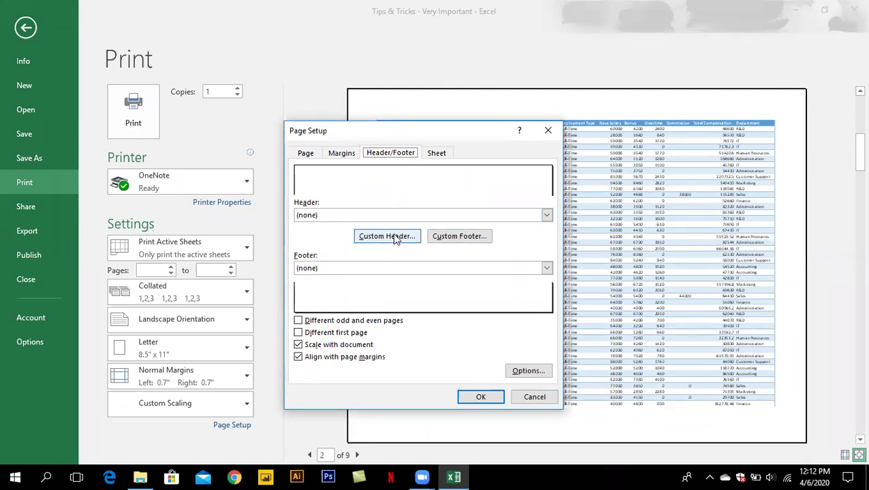
left_click(347, 217)
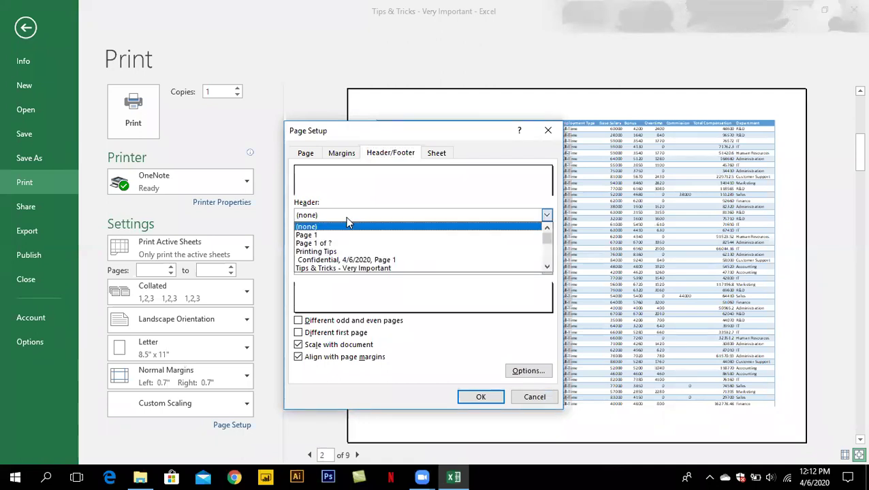
left_click(348, 225)
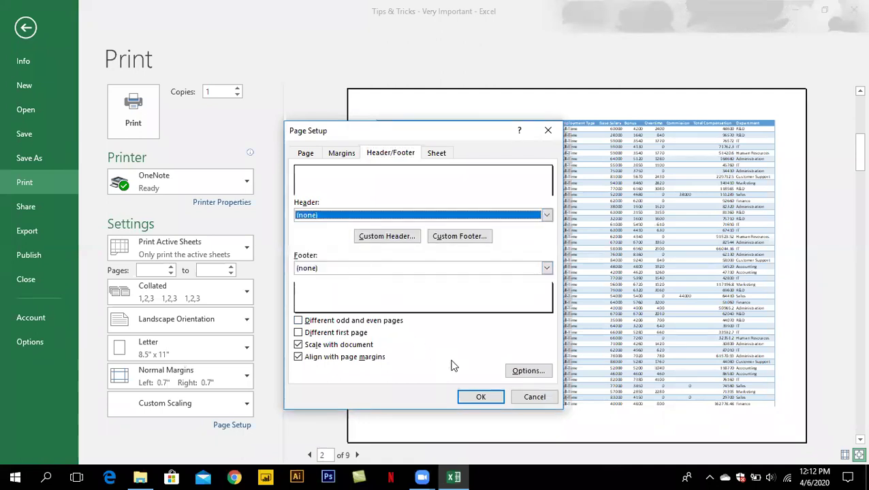
left_click(547, 268)
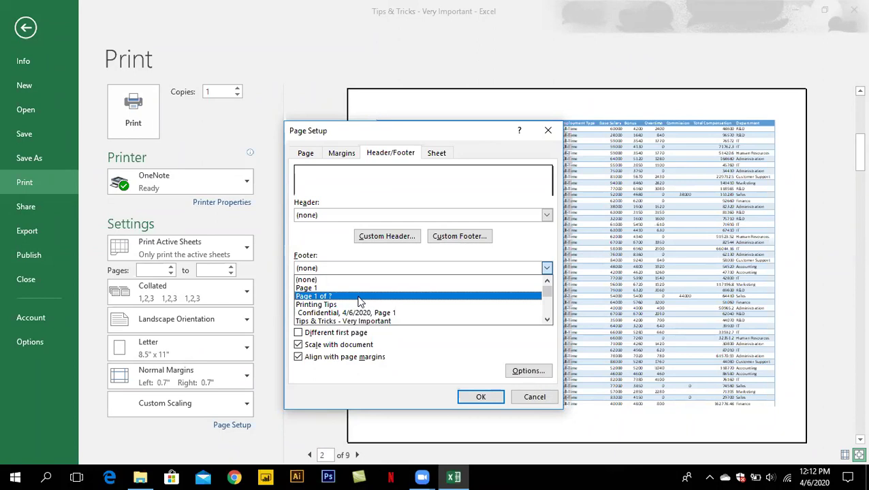
left_click(360, 299)
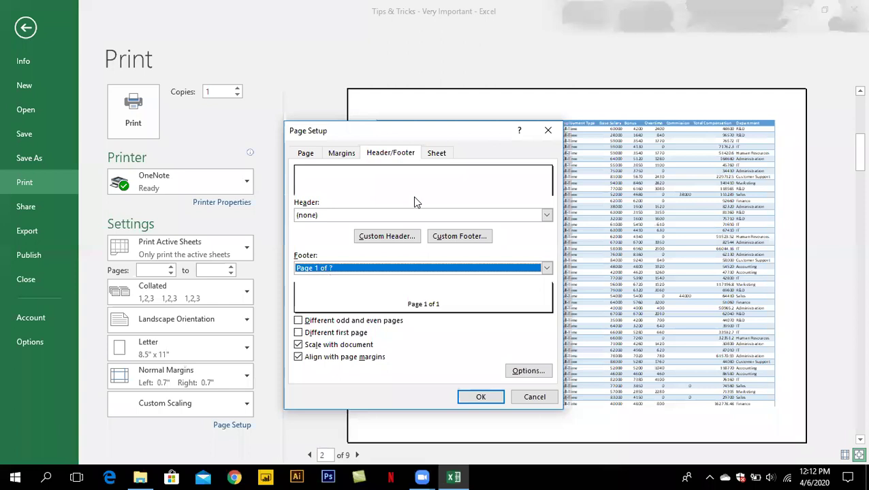
Enter 'HR Database' in the center section of a custom header.
left_click(393, 243)
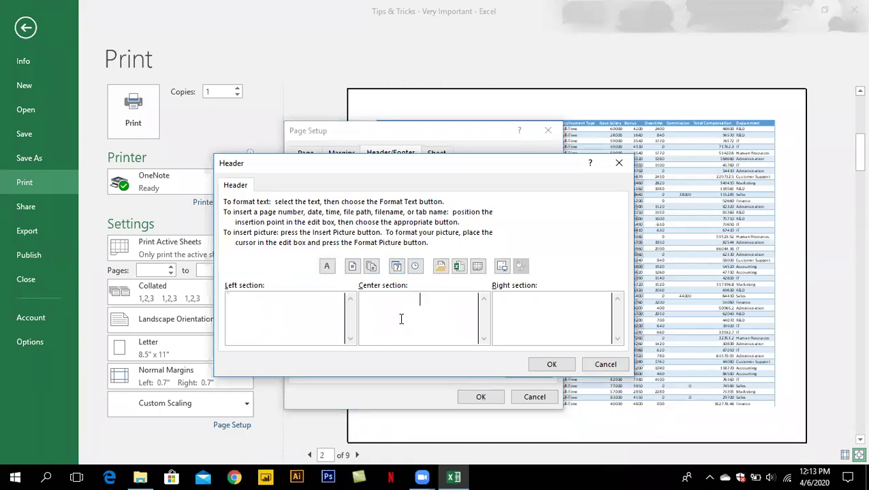
type("HR")
type("Dashboa")
key("BackSpace")
key("BackSpace")
key("BackSpace")
key("BackSpace")
key("BackSpace")
type("tabase")
Format the header text as bold, 14-point, red, and confirm the custom header.
left_click_drag(455, 303, 360, 300)
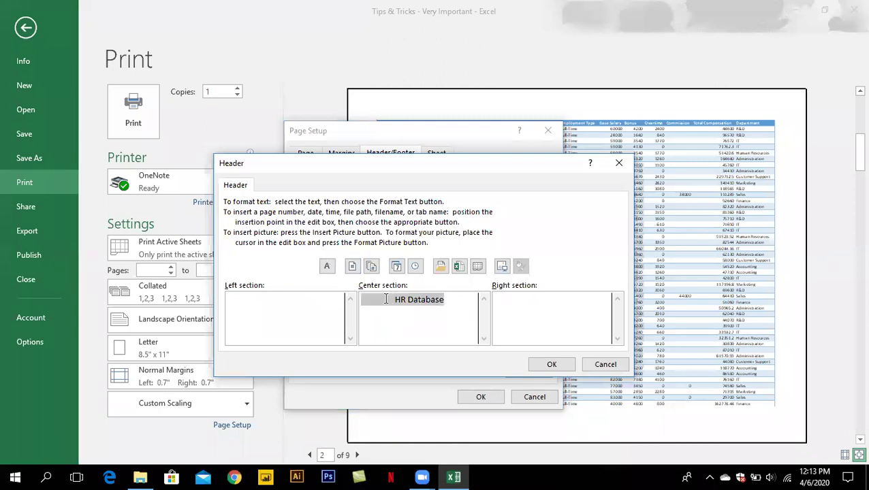
left_click(326, 265)
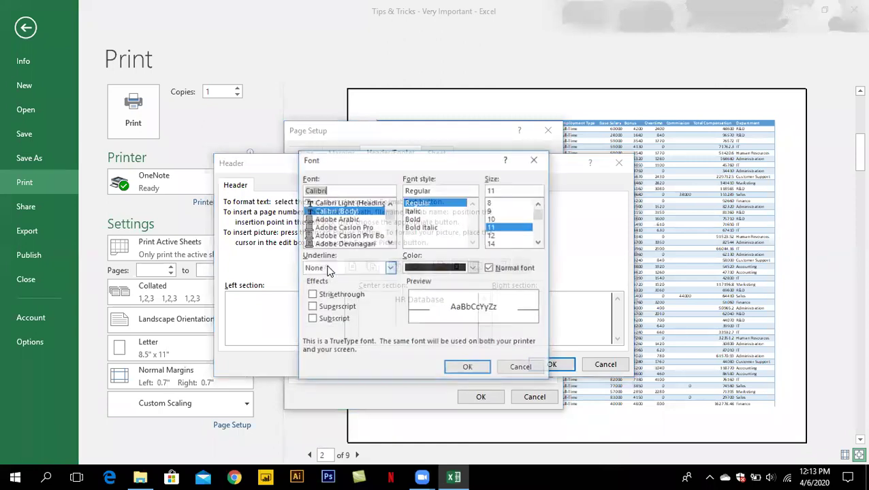
left_click(413, 219)
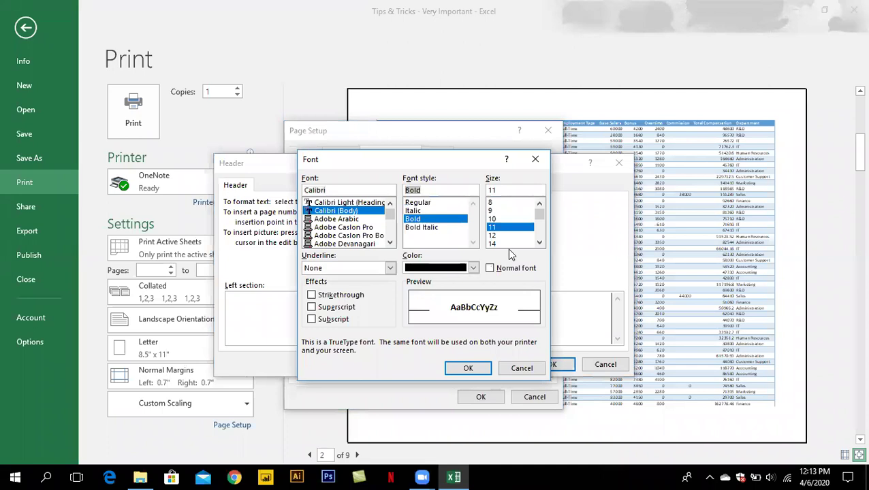
left_click(504, 244)
left_click(474, 268)
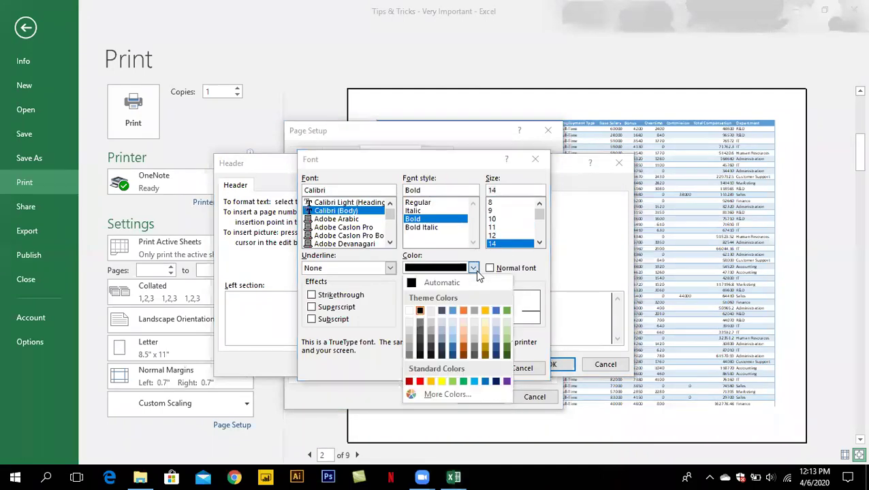
left_click(420, 382)
left_click(467, 367)
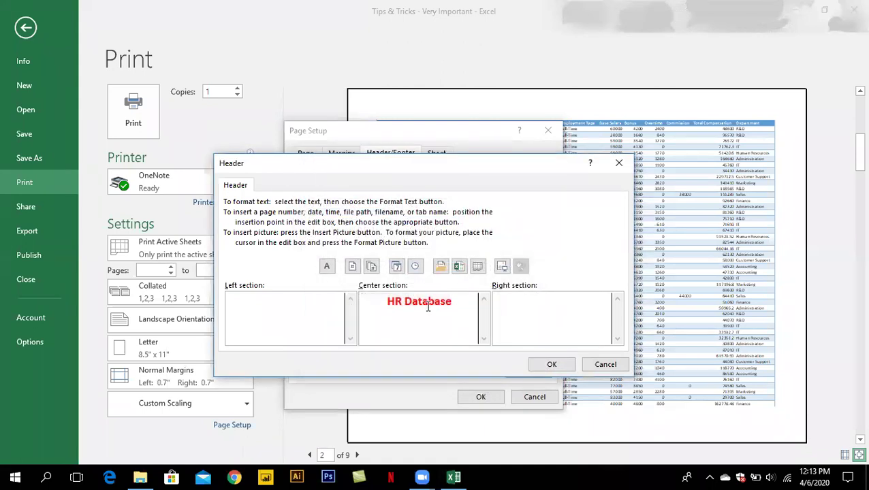
left_click(553, 366)
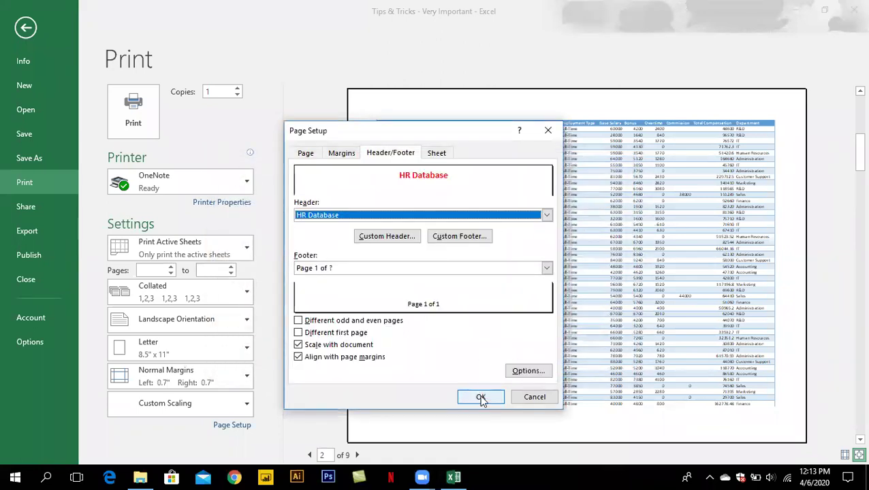
Apply the page setup and page through the print preview to page 4 of 9.
left_click(481, 398)
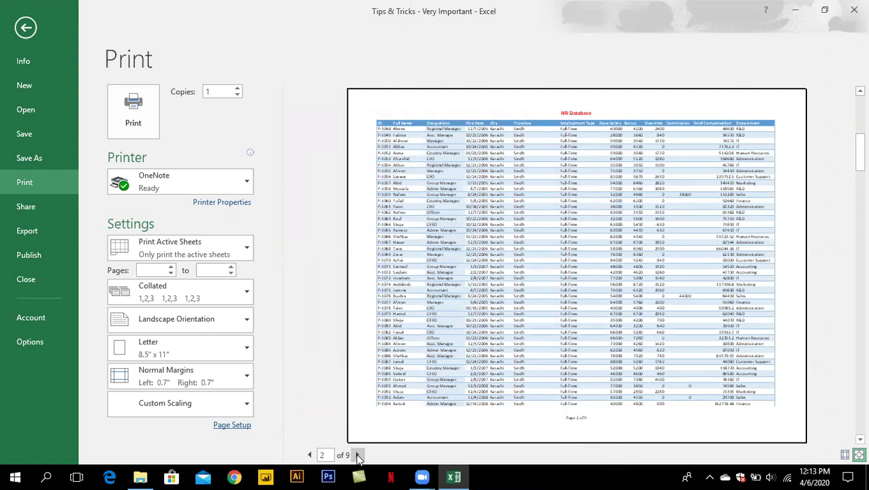
left_click(357, 455)
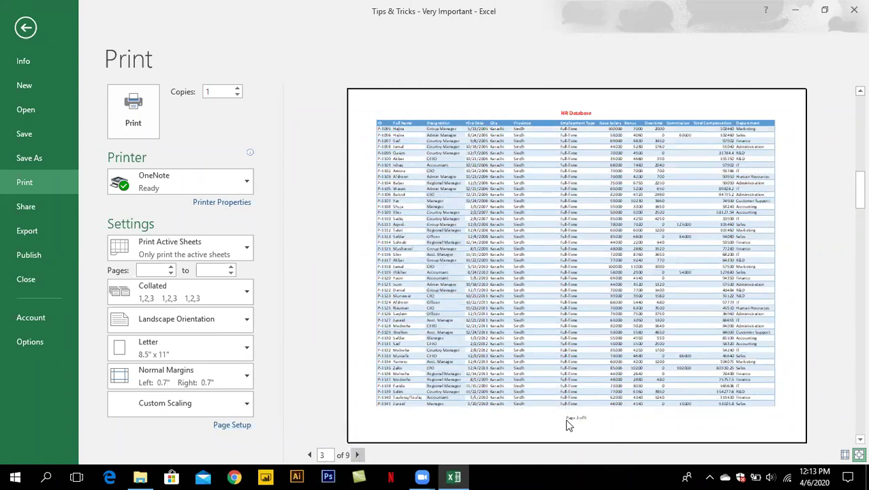
left_click(357, 456)
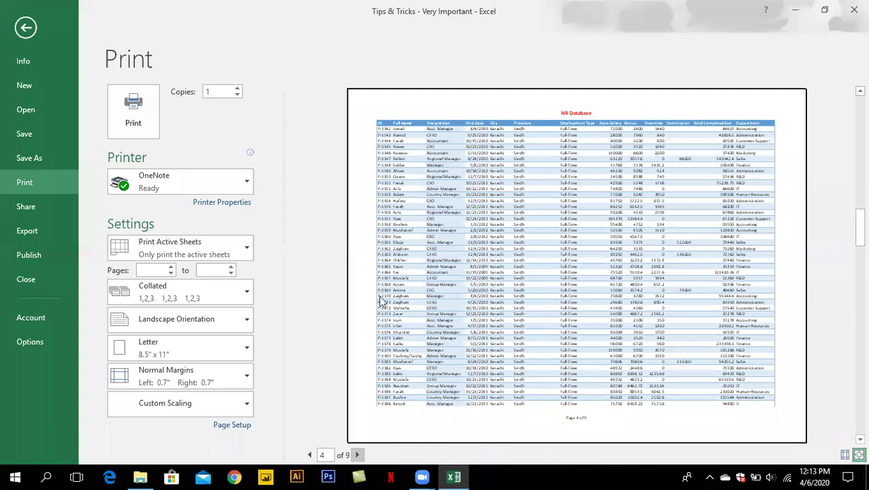
In Page Setup's Header/Footer settings, set the footer to (none).
left_click(231, 425)
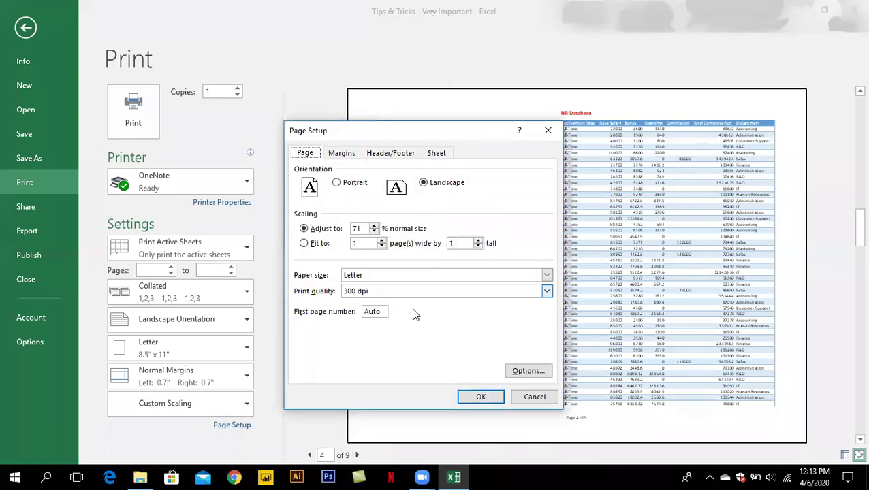
left_click(373, 152)
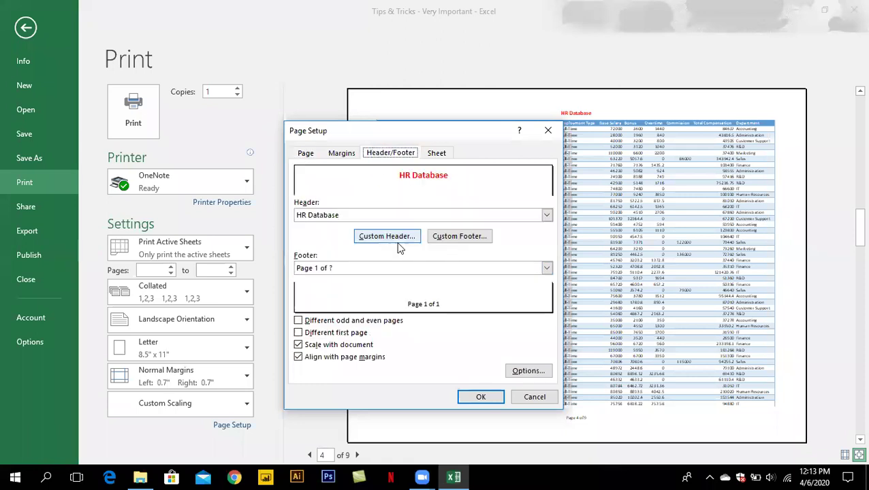
left_click(420, 271)
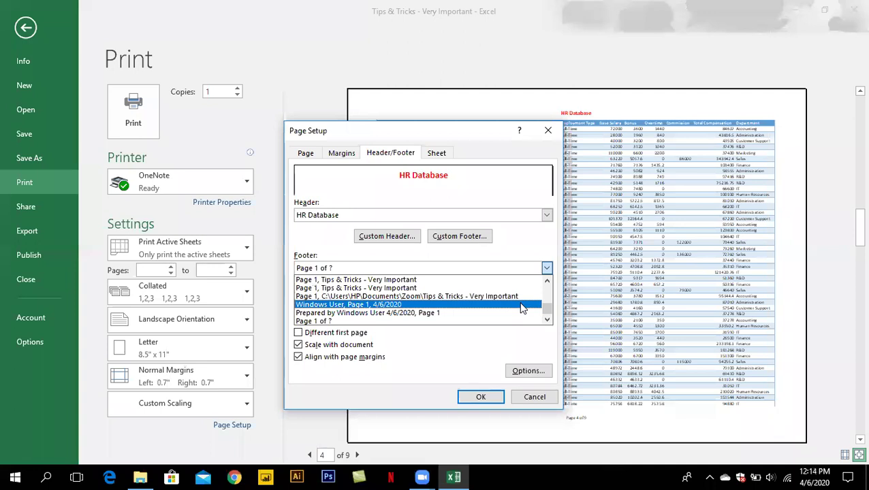
left_click_drag(545, 311, 546, 306)
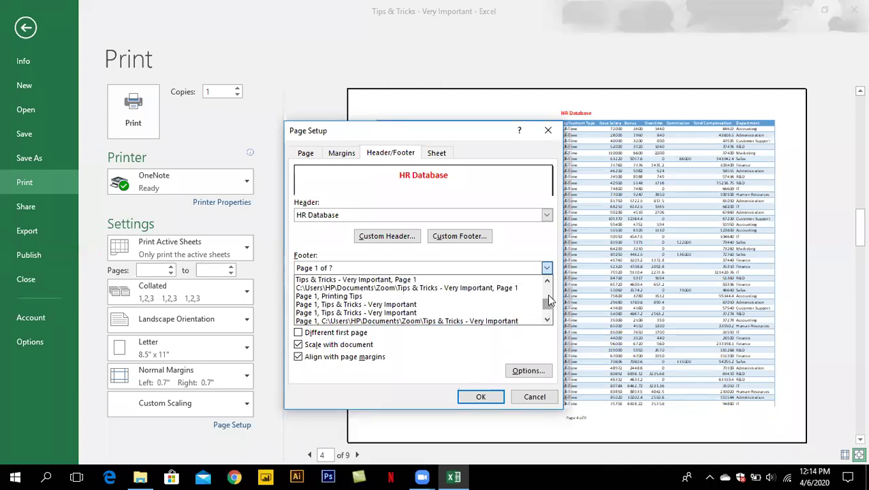
left_click_drag(547, 293, 547, 291)
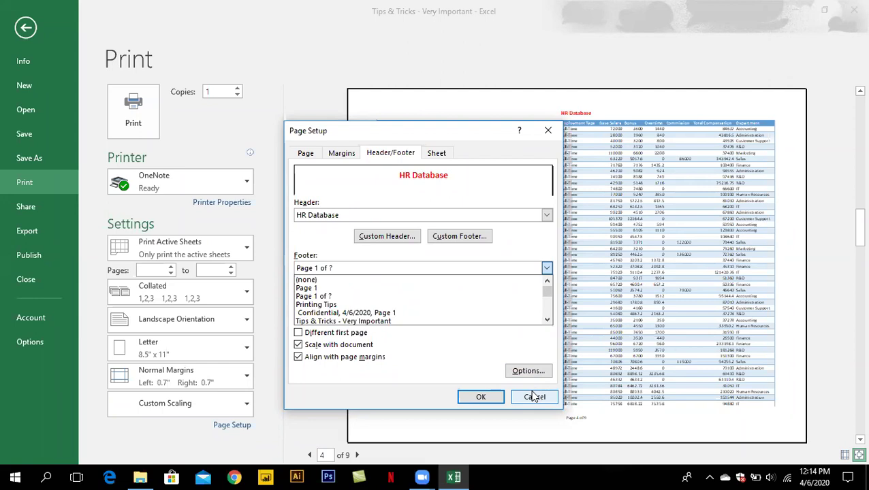
left_click(400, 270)
left_click(401, 271)
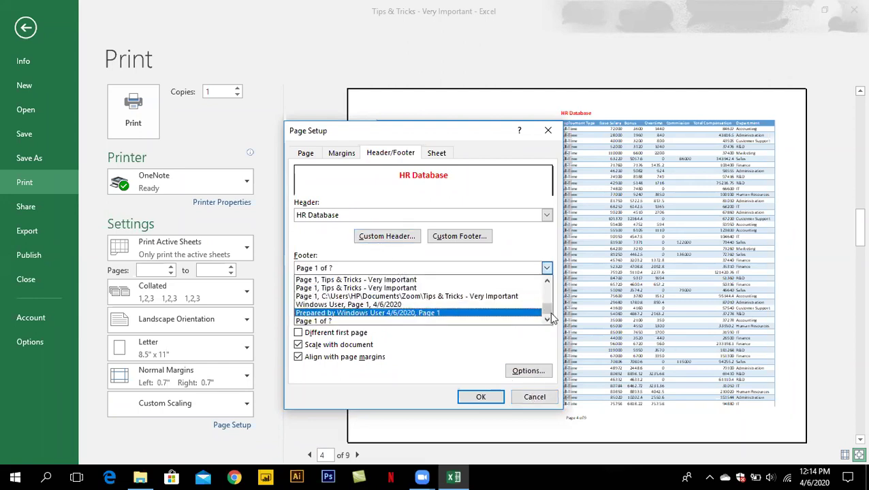
left_click_drag(549, 315, 547, 285)
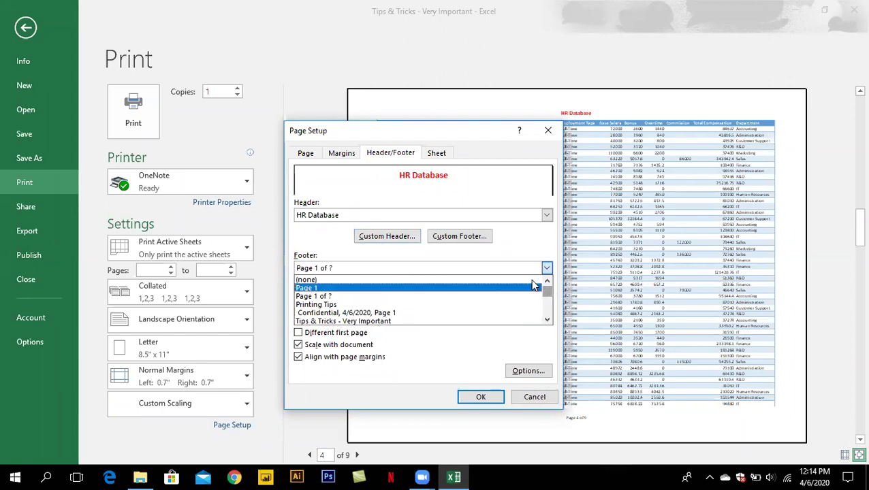
left_click(527, 280)
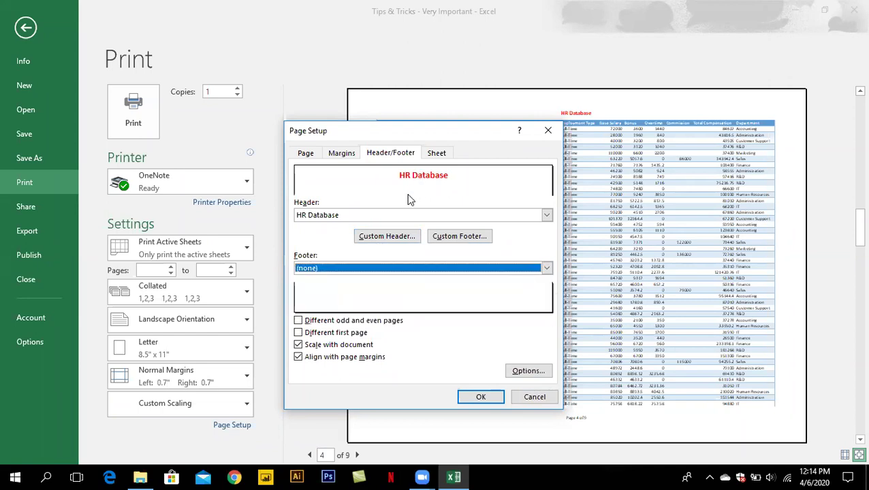
Set the header to (none) and confirm the page setup.
left_click(383, 215)
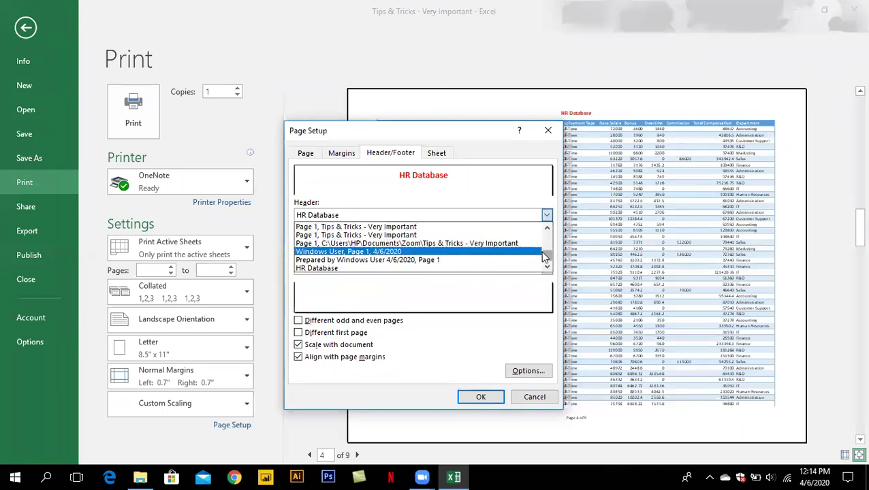
left_click_drag(545, 257, 532, 234)
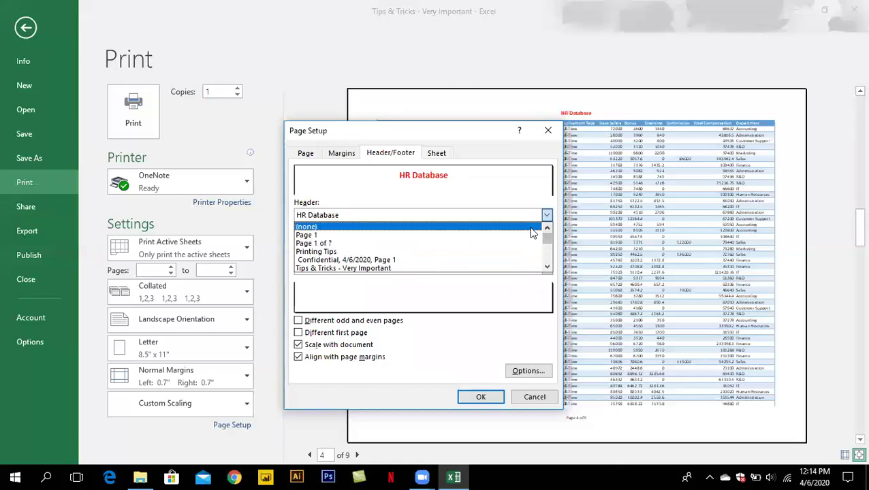
left_click(530, 228)
left_click(479, 398)
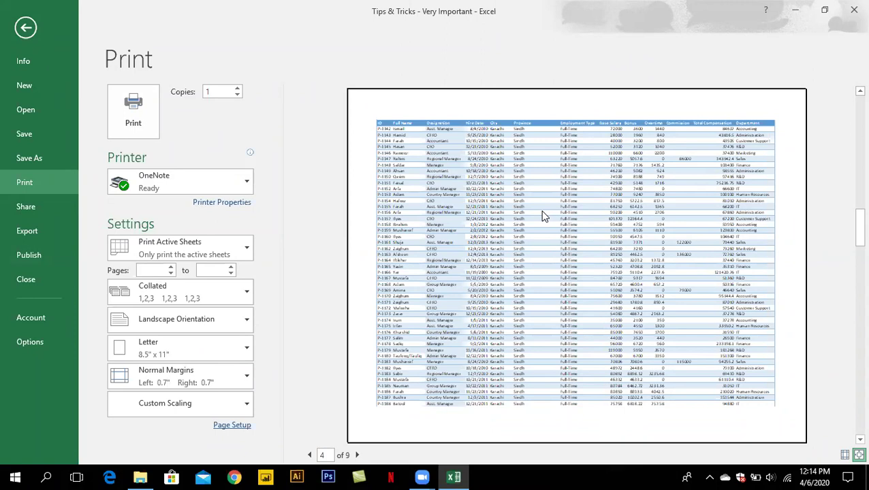
Leave print preview, select cell H8, and switch the Printing Tips sheet to Normal view.
left_click(32, 31)
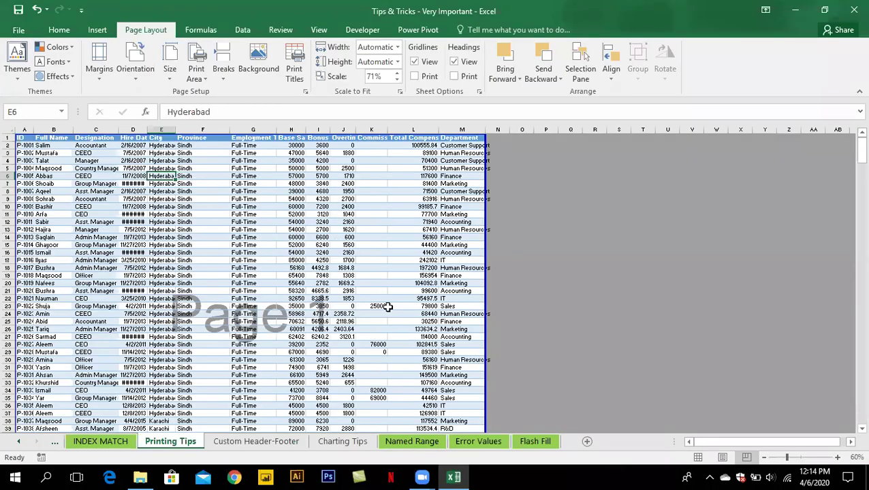
left_click(301, 193)
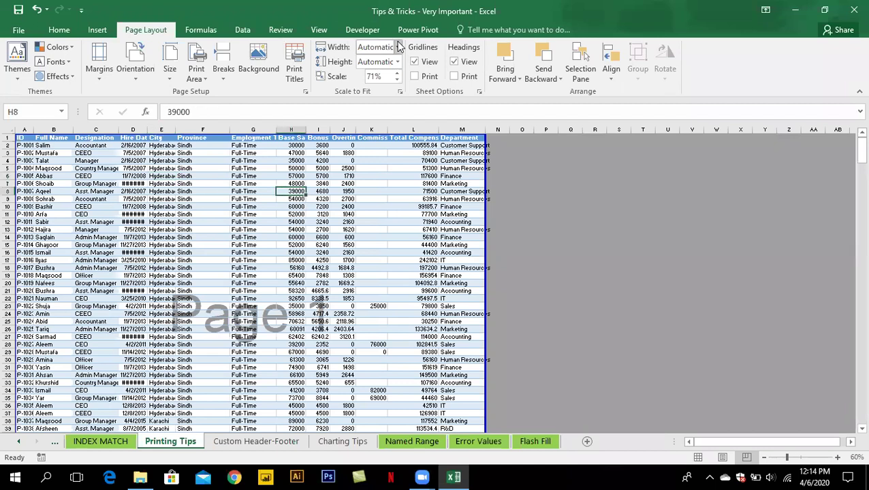
left_click(319, 30)
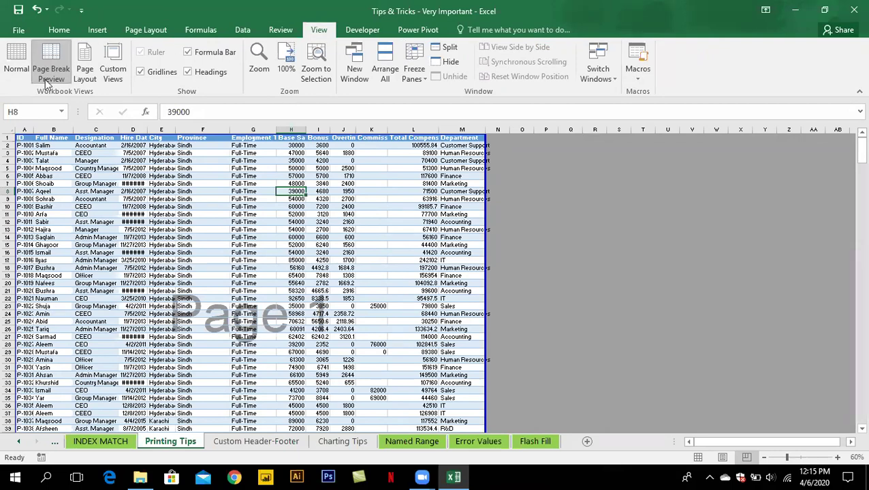
left_click(16, 71)
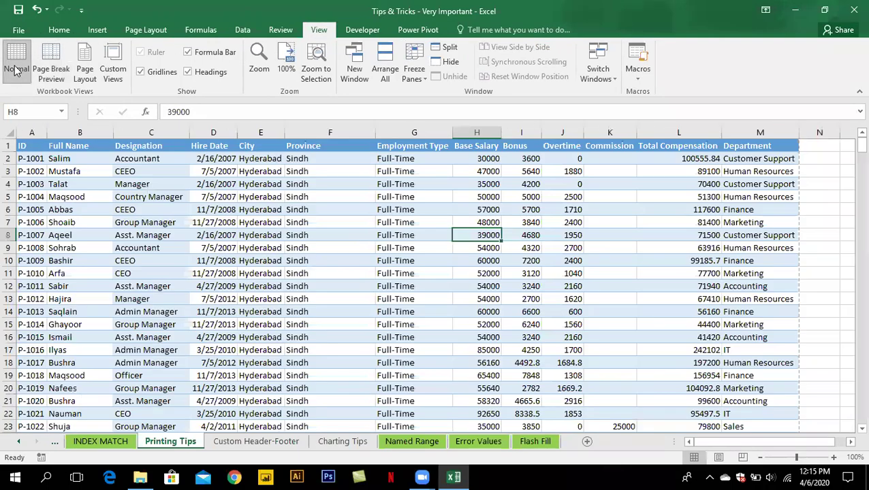
left_click(145, 196)
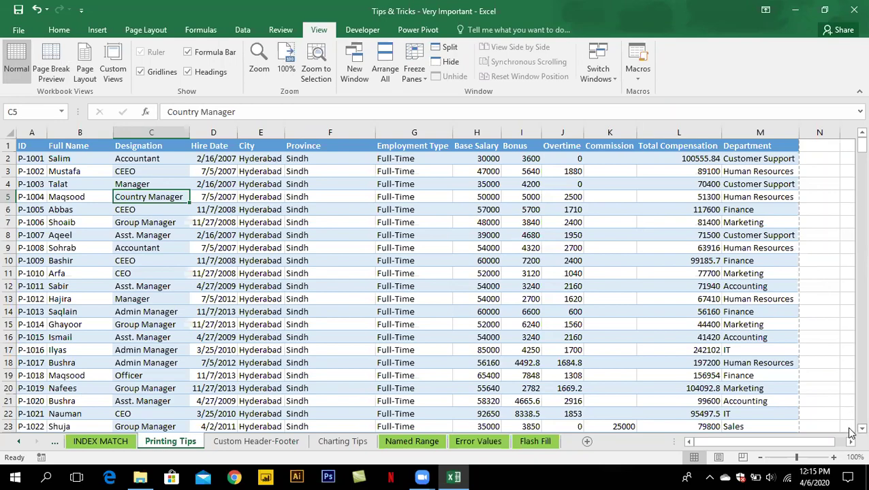
scroll(850, 433, "down", 1)
scroll(850, 433, "down", 2)
scroll(850, 433, "down", 3)
scroll(850, 434, "down", 3)
scroll(850, 433, "down", 2)
scroll(850, 433, "down", 1)
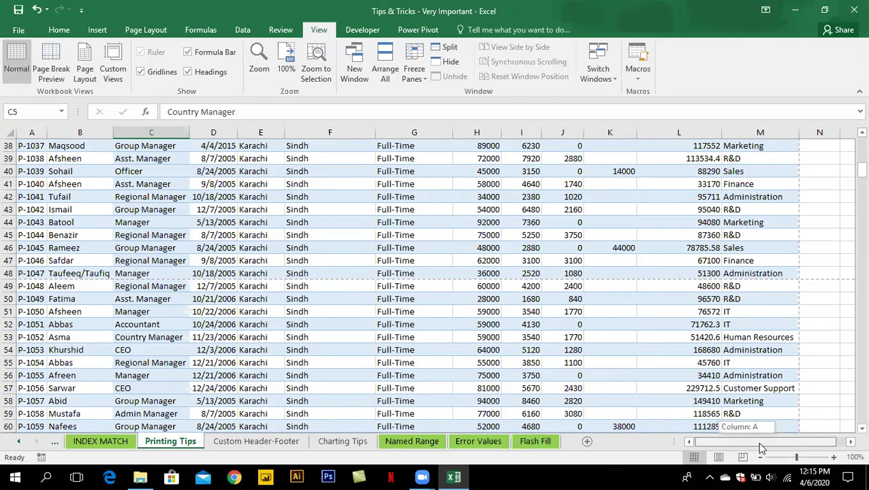
left_click_drag(758, 442, 777, 440)
left_click(850, 442)
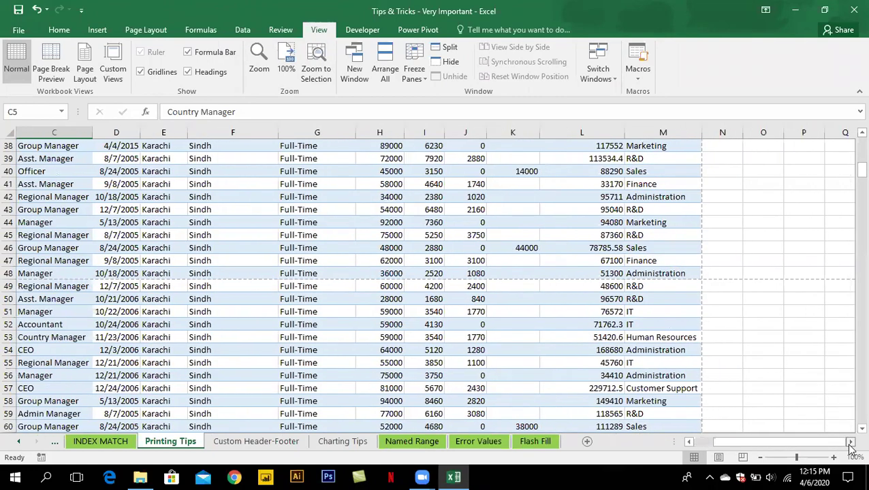
left_click(850, 442)
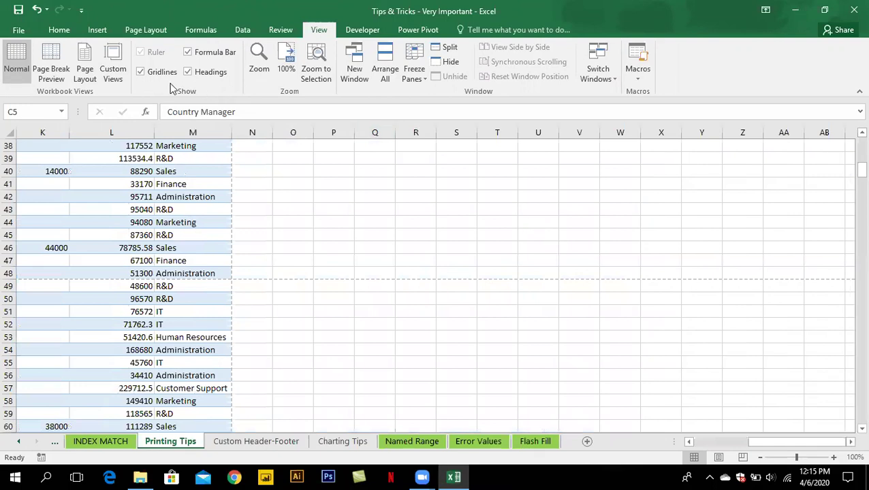
left_click(142, 72)
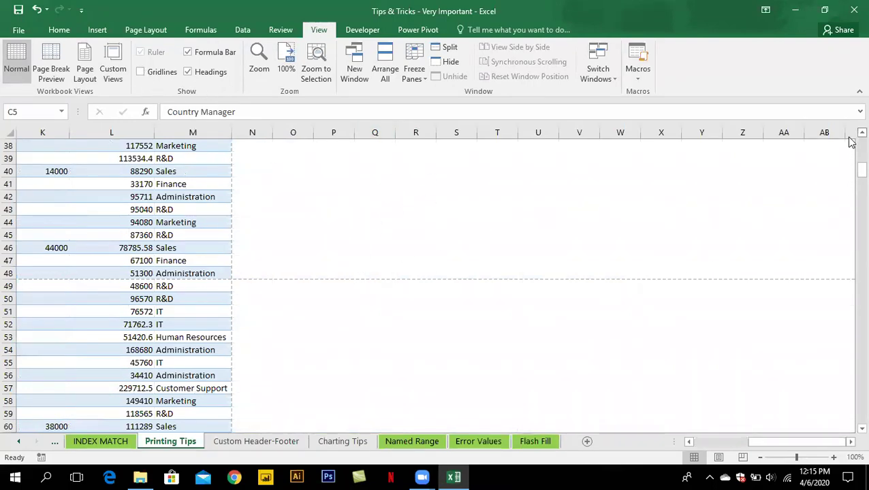
scroll(850, 142, "up", 1)
scroll(850, 142, "up", 4)
scroll(850, 142, "up", 2)
scroll(850, 141, "up", 3)
scroll(850, 142, "up", 2)
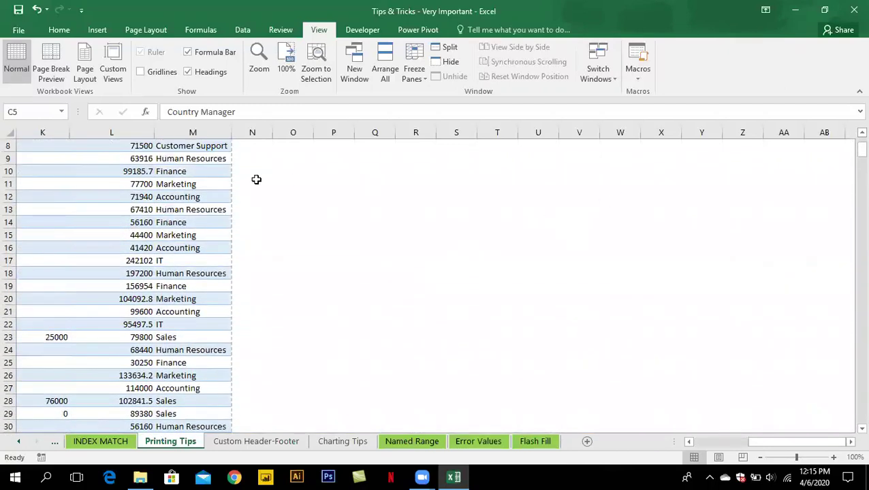
left_click(162, 76)
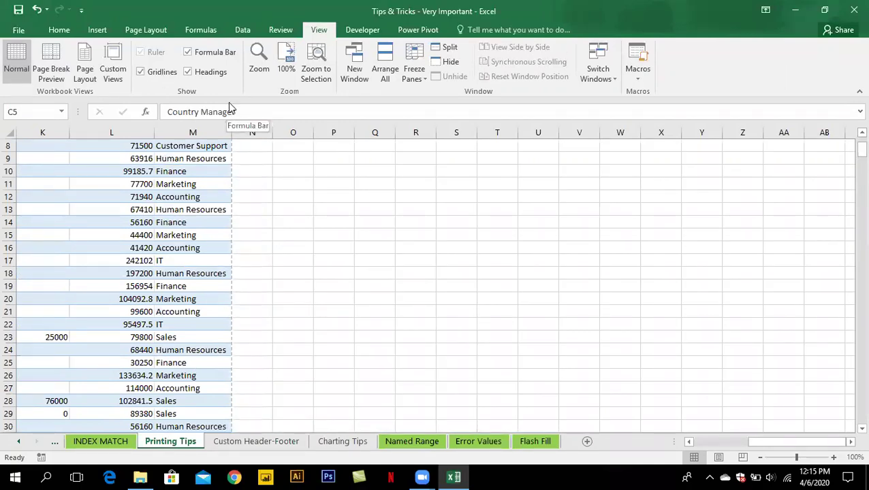
Hide the formula bar, row and column headings, and gridlines.
left_click(220, 53)
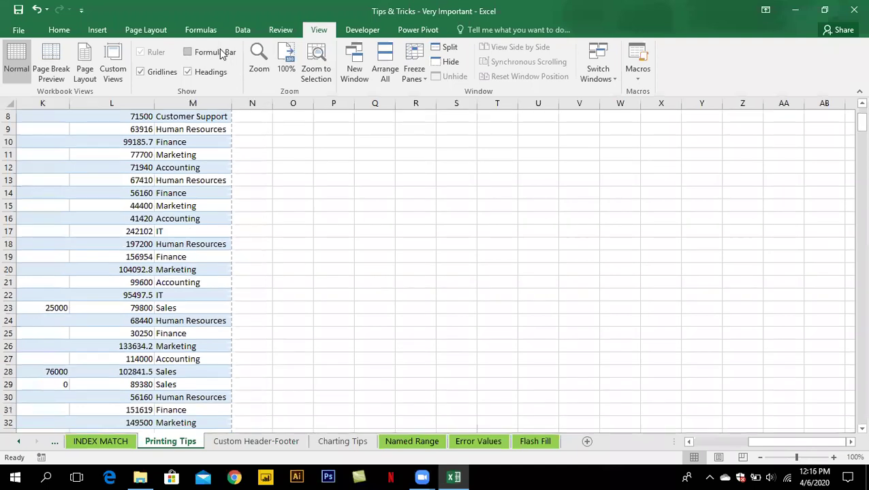
left_click(220, 53)
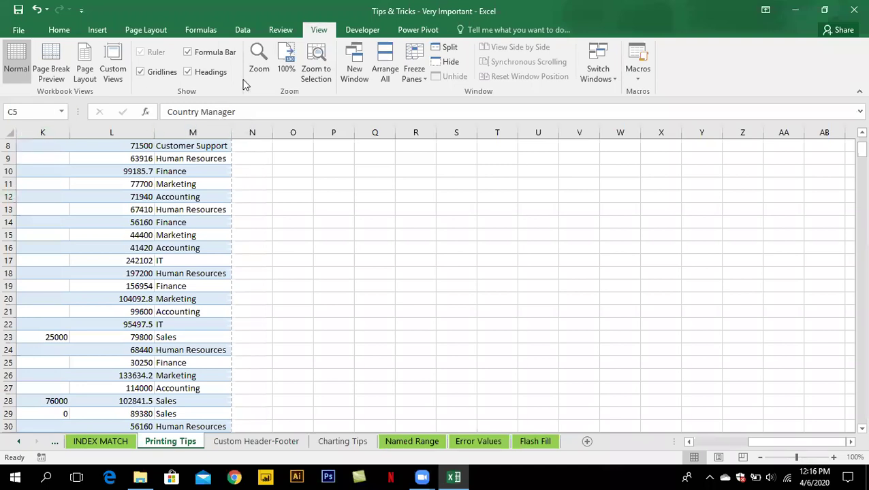
left_click(221, 74)
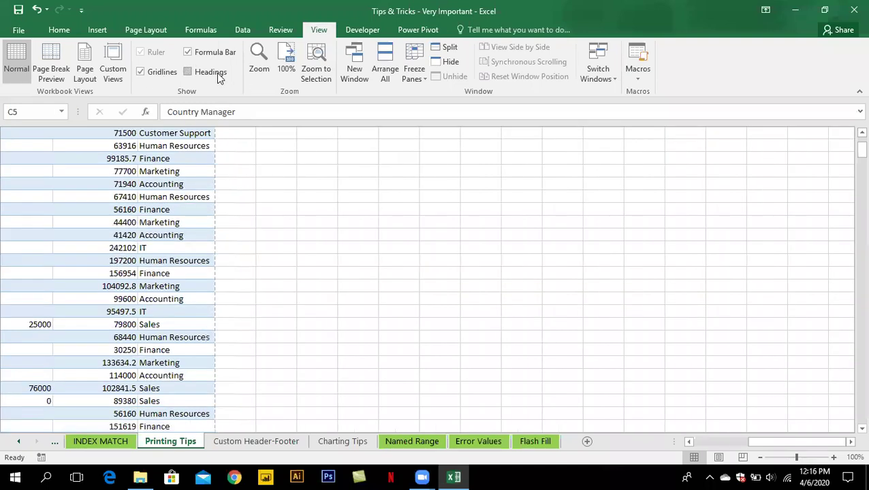
left_click(215, 55)
left_click(157, 73)
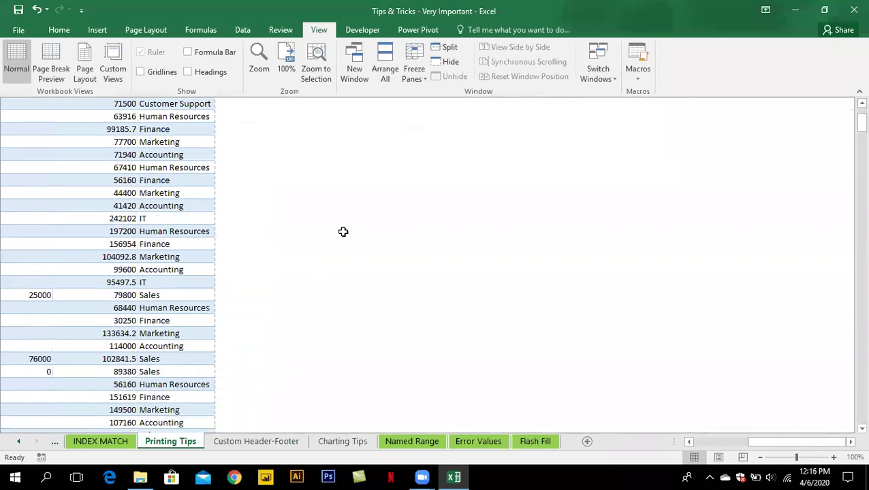
Check the Custom Header-Footer and Charting Tips sheets, then return to Printing Tips.
left_click(850, 443)
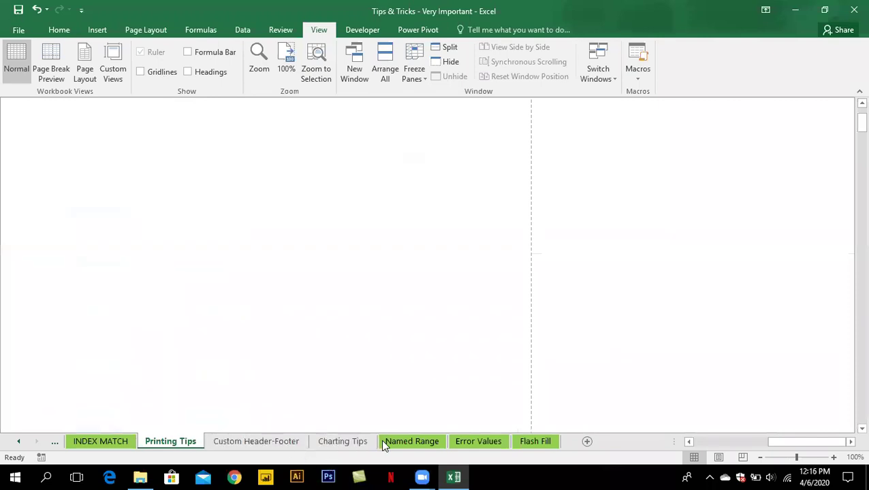
left_click(267, 444)
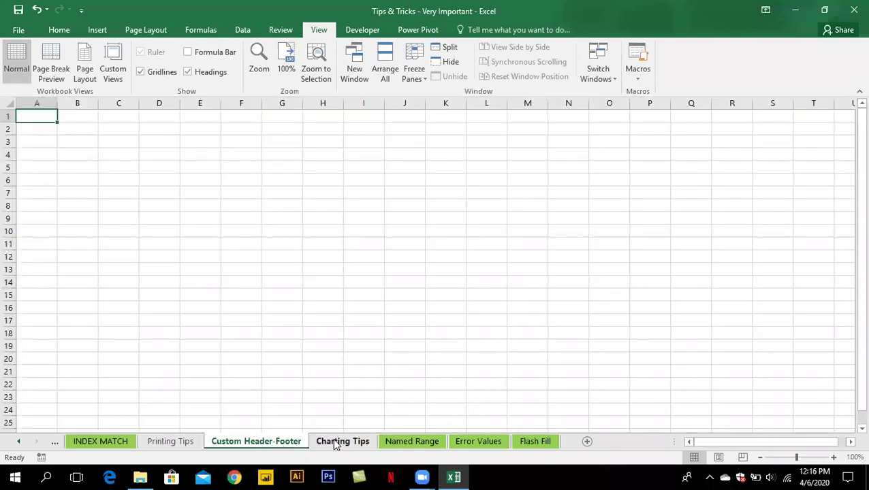
left_click(335, 444)
left_click(276, 442)
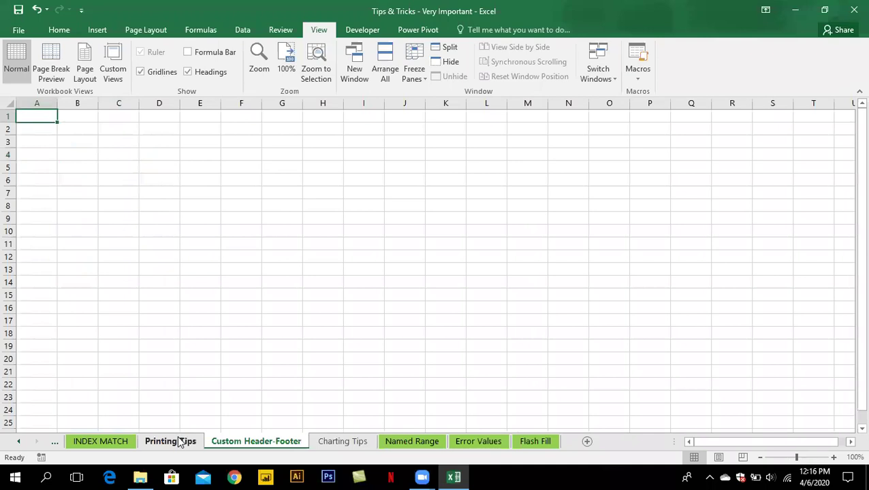
left_click(179, 443)
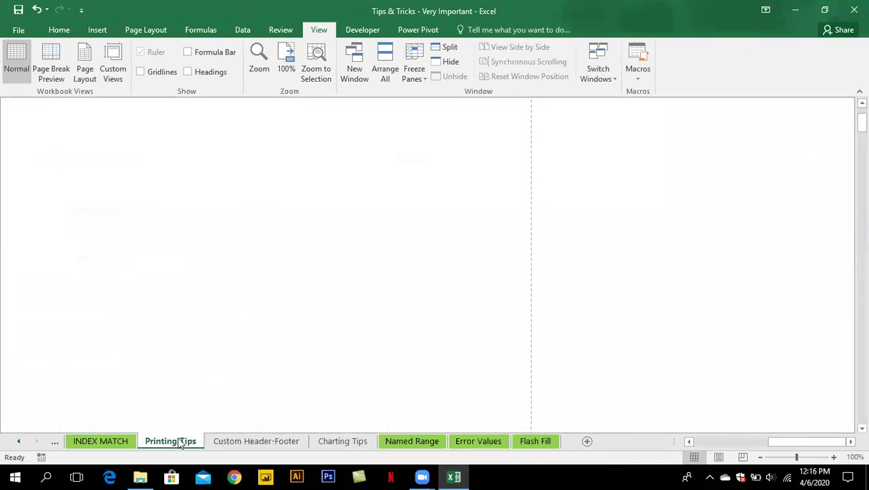
Turn off Show sheet tabs for this workbook in Excel Options' Advanced settings.
left_click(21, 32)
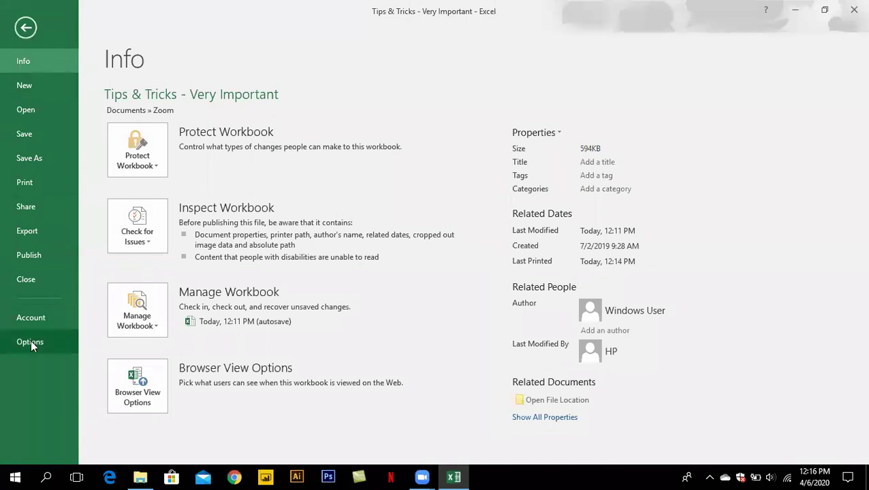
left_click(30, 342)
left_click(222, 130)
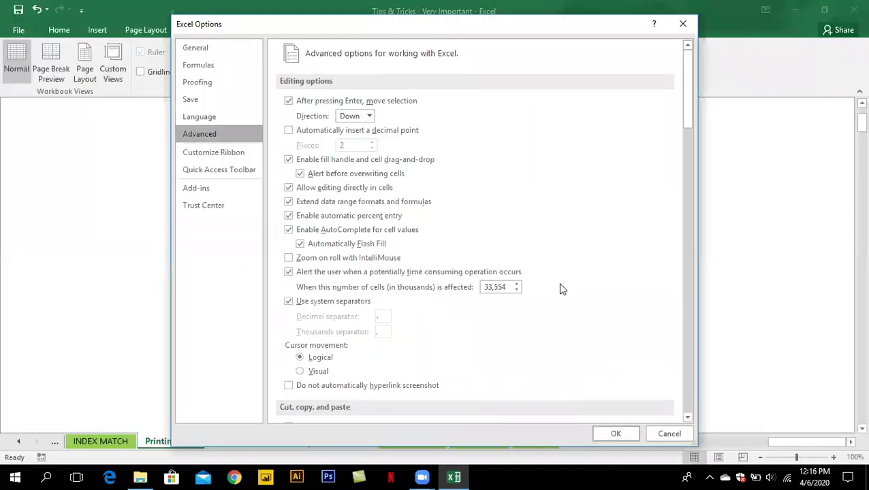
left_click_drag(686, 107, 695, 178)
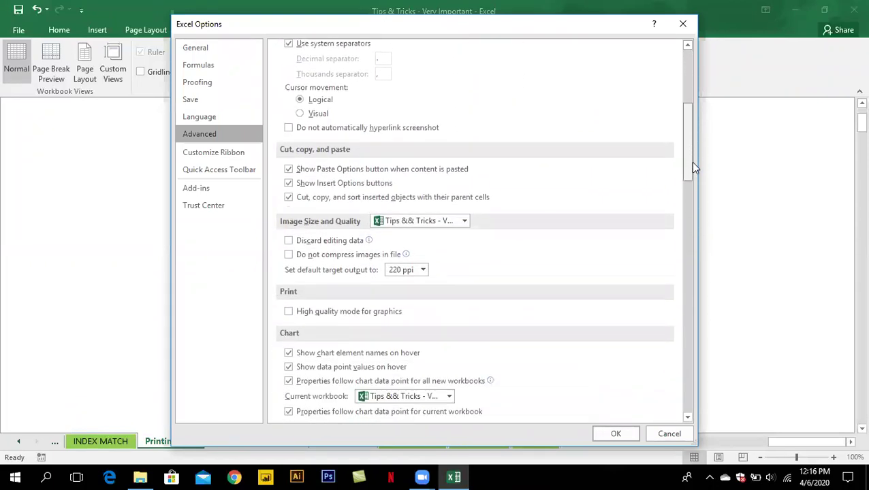
left_click_drag(695, 178, 696, 271)
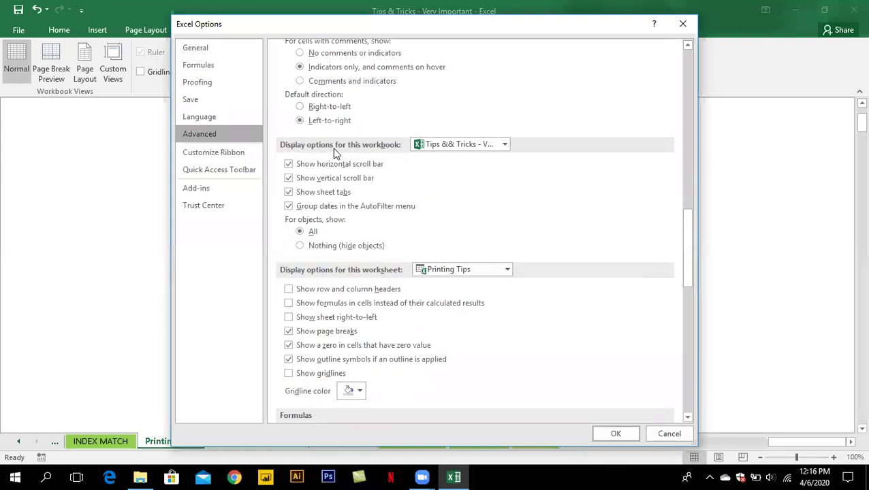
left_click(308, 197)
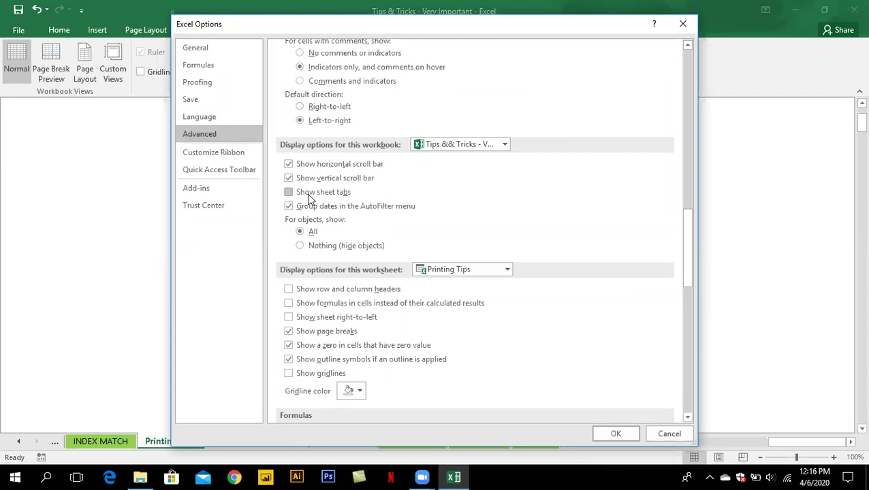
left_click(617, 434)
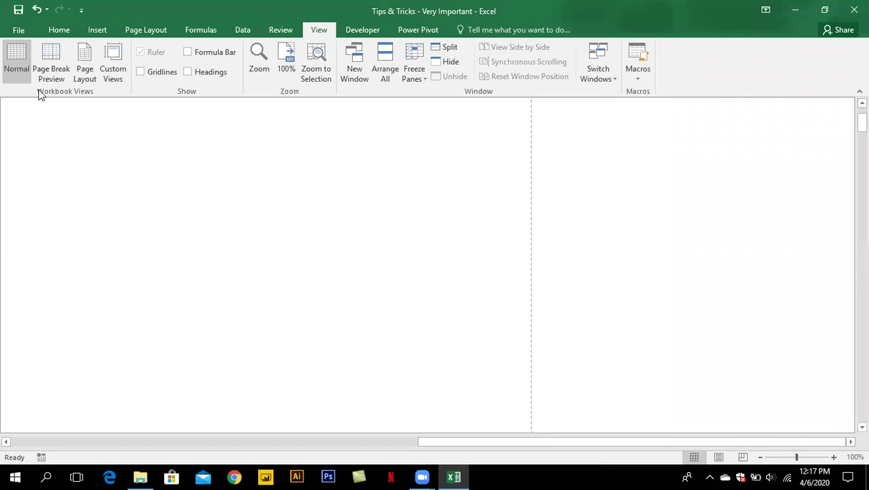
Reopen Excel Options on the Advanced page to view the workbook display options.
left_click(20, 30)
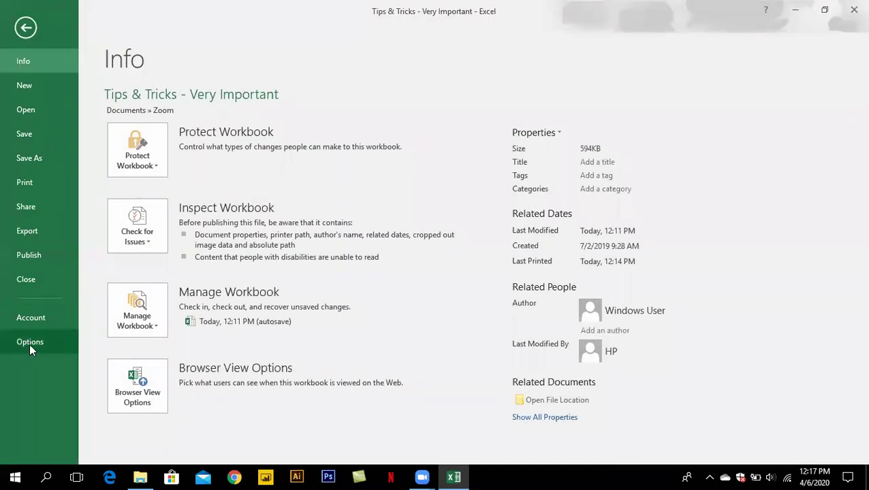
left_click(29, 342)
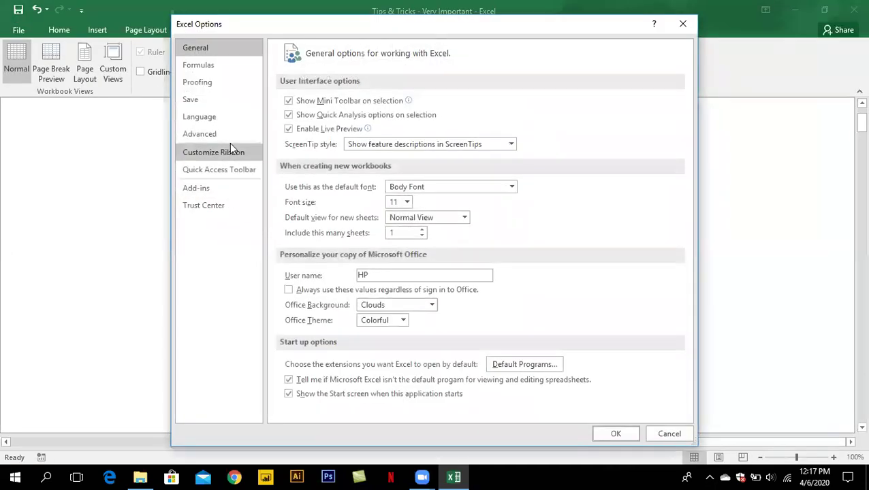
left_click(215, 133)
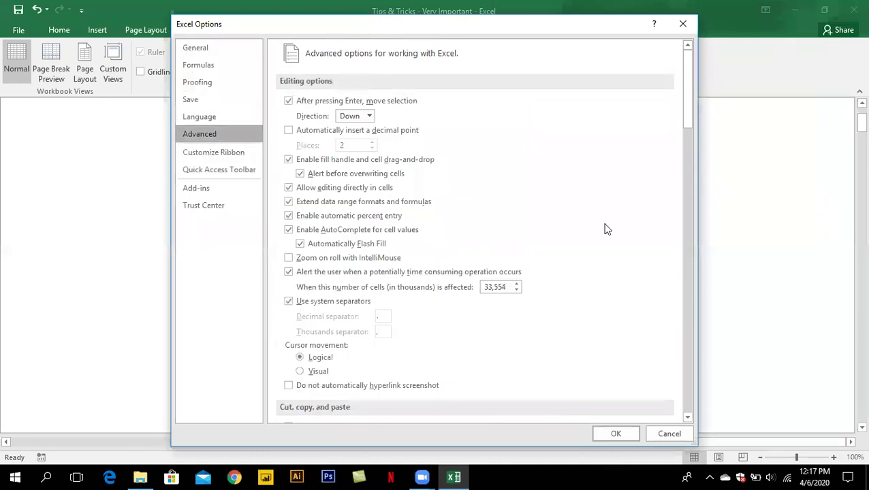